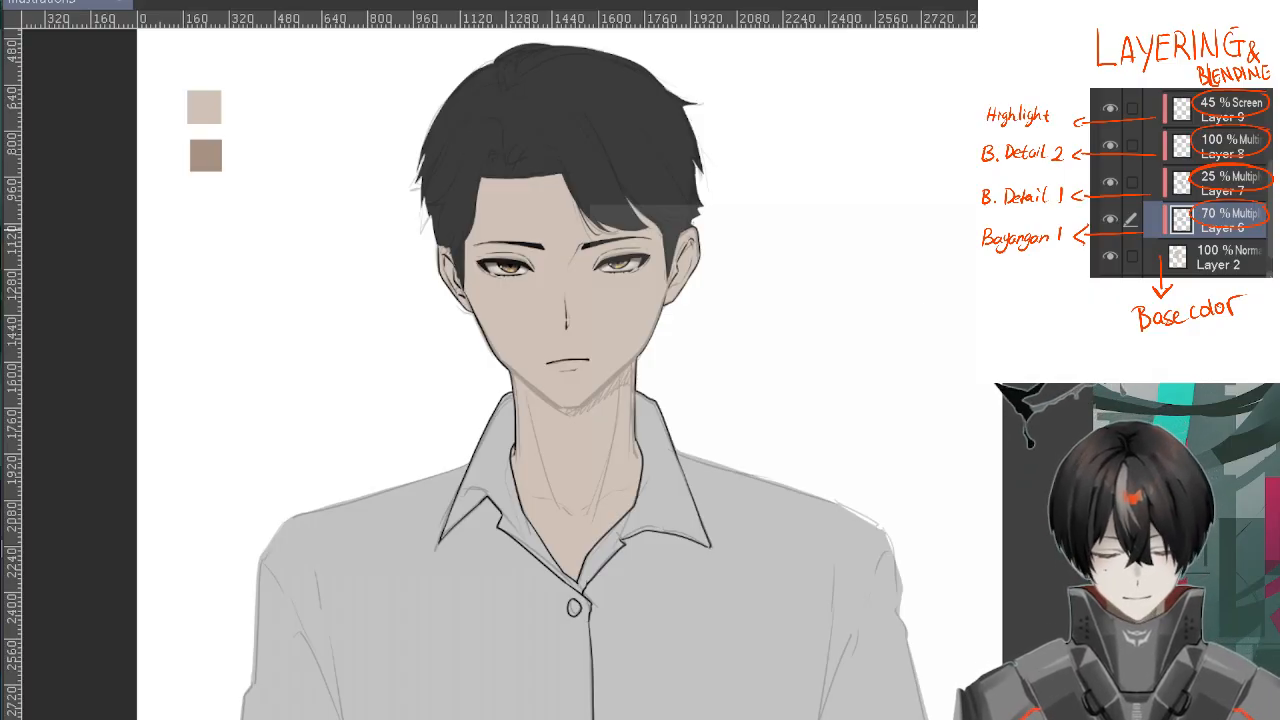
pyautogui.moveTo(903, 354); pyautogui.dragTo(915, 264)
pyautogui.scroll(1, 916, 265)
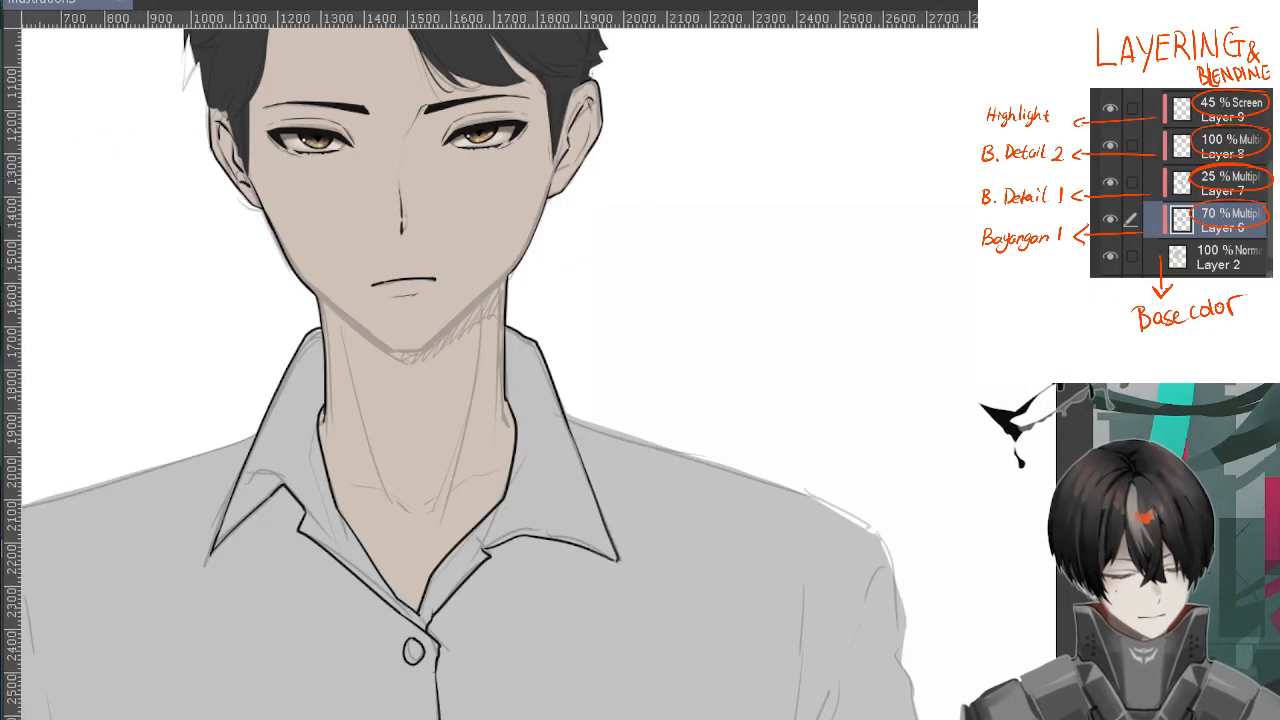
pyautogui.press('Delete')
pyautogui.hotkey('ctrl', 'z')
pyautogui.moveTo(580, 366); pyautogui.dragTo(763, 448)
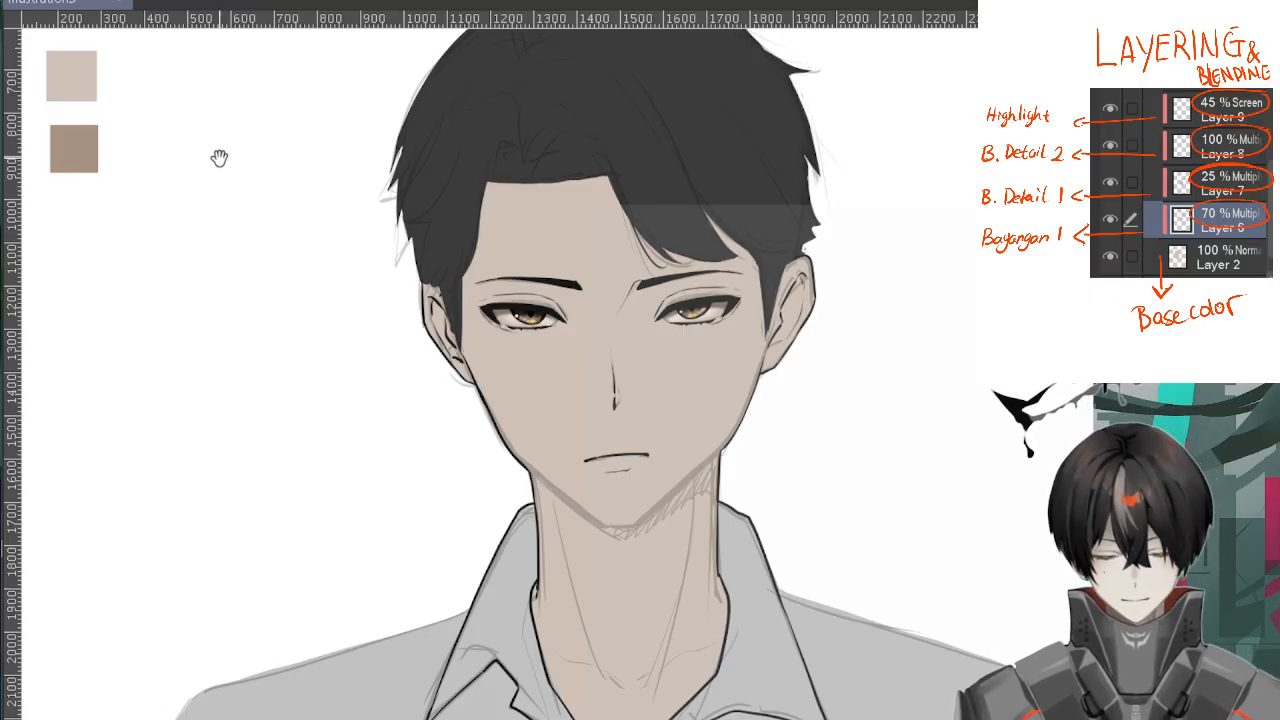
pyautogui.moveTo(249, 231); pyautogui.dragTo(436, 299)
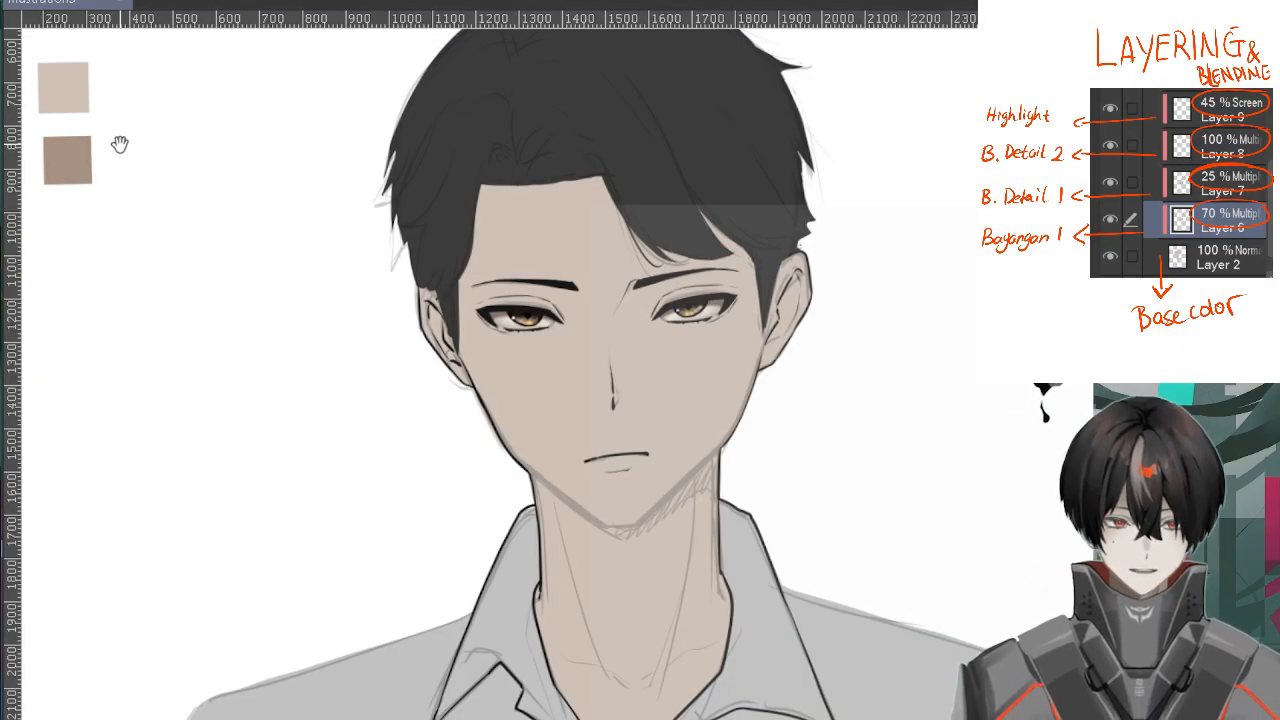
pyautogui.moveTo(894, 292)
pyautogui.mouseDown()
pyautogui.moveTo(877, 263)
pyautogui.moveTo(877, 286)
pyautogui.mouseUp()
pyautogui.moveTo(874, 368); pyautogui.dragTo(714, 314)
pyautogui.moveTo(638, 366); pyautogui.dragTo(786, 345)
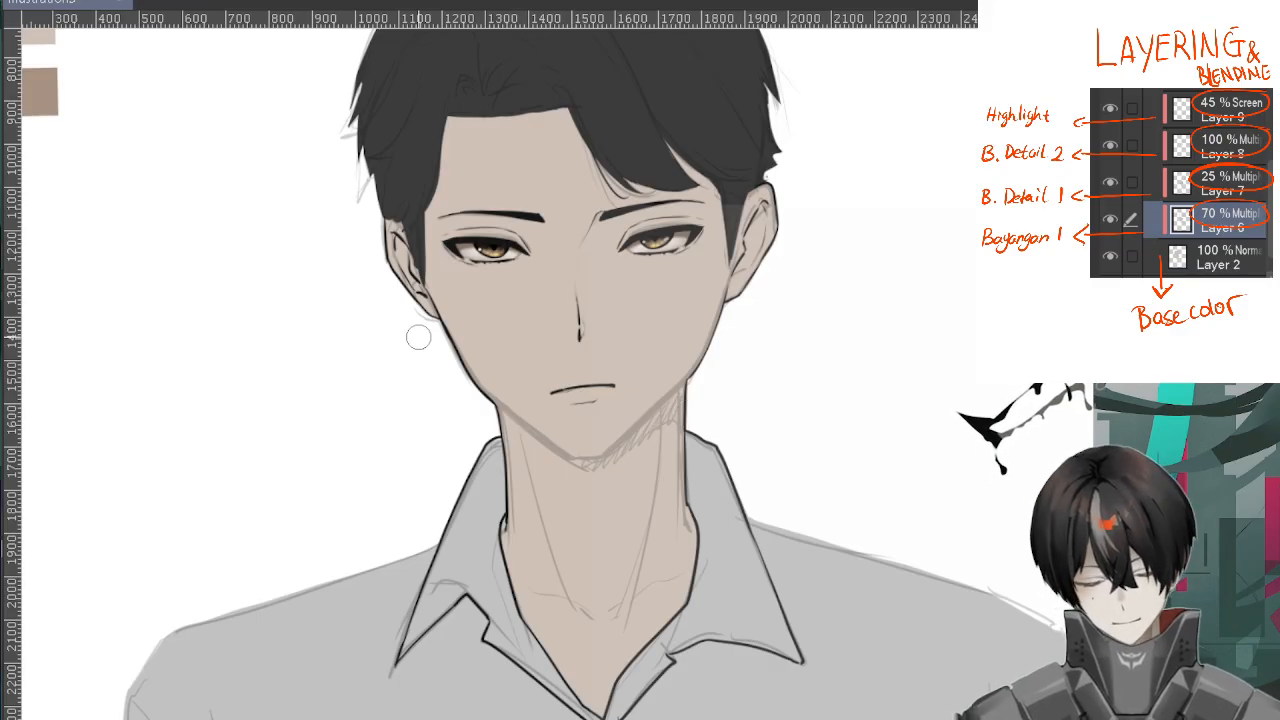
# Outline the cast shadow beneath the jaw and across the neck with brown brush lines
pyautogui.scroll(1, 651, 415)
pyautogui.moveTo(701, 381)
pyautogui.mouseDown()
pyautogui.moveTo(563, 509)
pyautogui.moveTo(677, 403)
pyautogui.mouseUp()
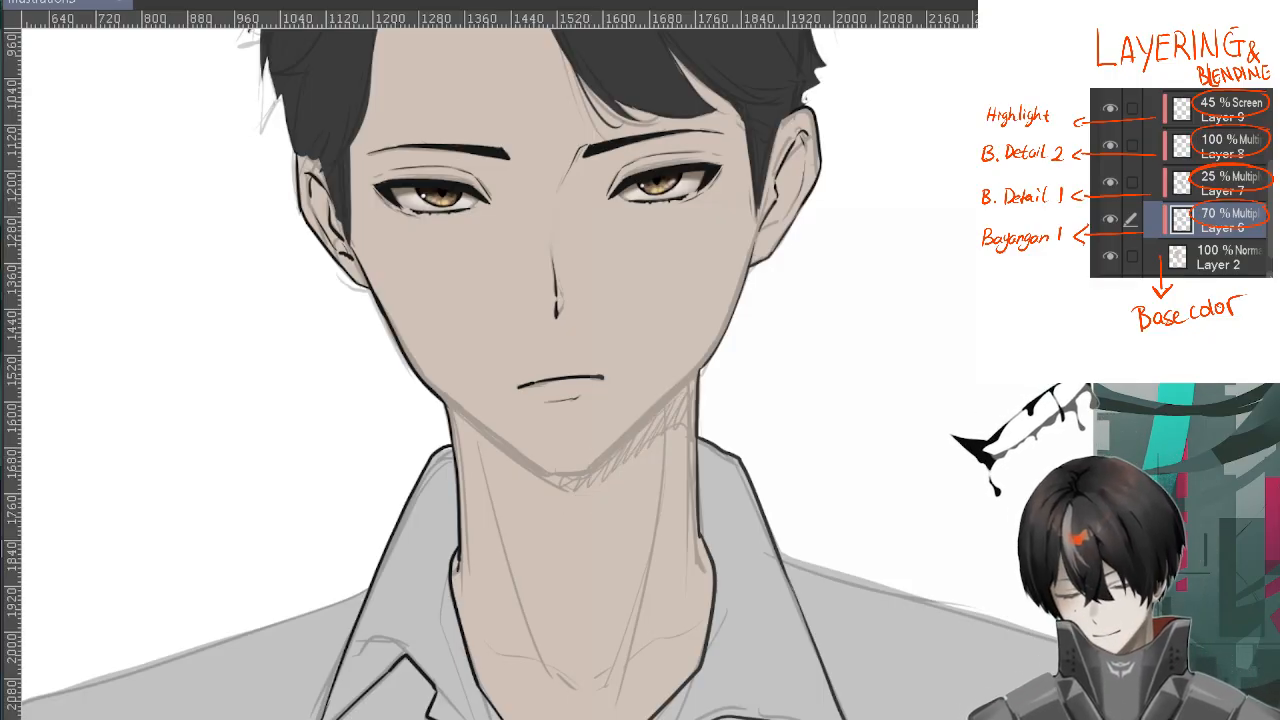
pyautogui.scroll(2, 705, 371)
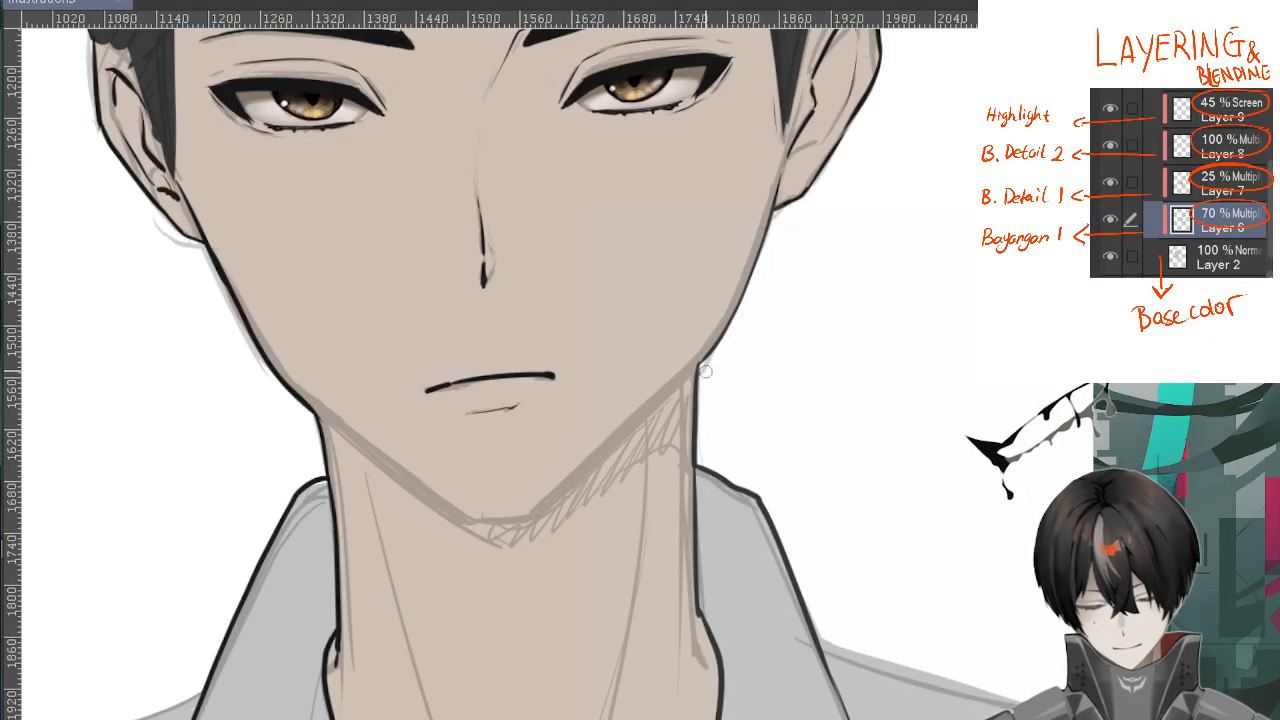
pyautogui.moveTo(704, 361); pyautogui.dragTo(529, 516)
pyautogui.moveTo(436, 424)
pyautogui.mouseDown()
pyautogui.moveTo(397, 377)
pyautogui.moveTo(398, 182)
pyautogui.mouseUp()
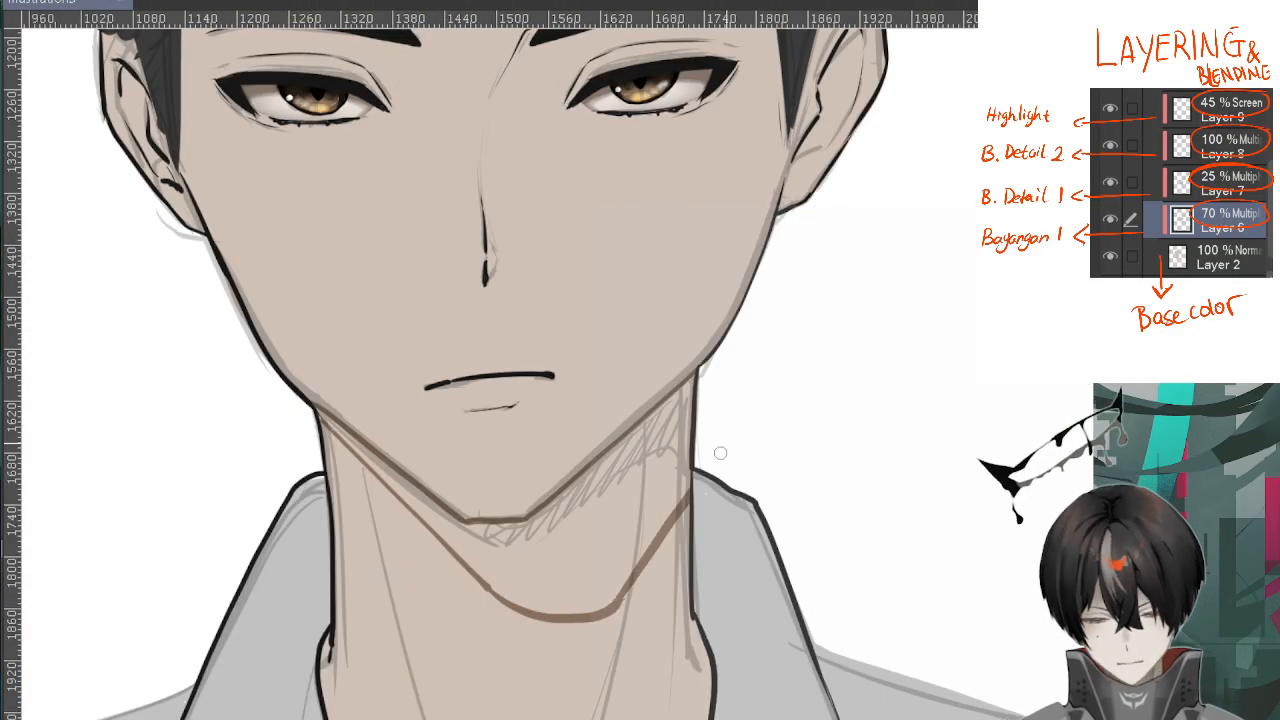
pyautogui.hotkey('ctrl', 'z')
pyautogui.moveTo(610, 612); pyautogui.dragTo(688, 524)
pyautogui.moveTo(694, 382); pyautogui.dragTo(688, 524)
pyautogui.moveTo(320, 410); pyautogui.dragTo(336, 428)
# Fill the outlined shadow area under the chin with the same brown
pyautogui.scroll(-2, 350, 415)
pyautogui.scroll(2, 370, 389)
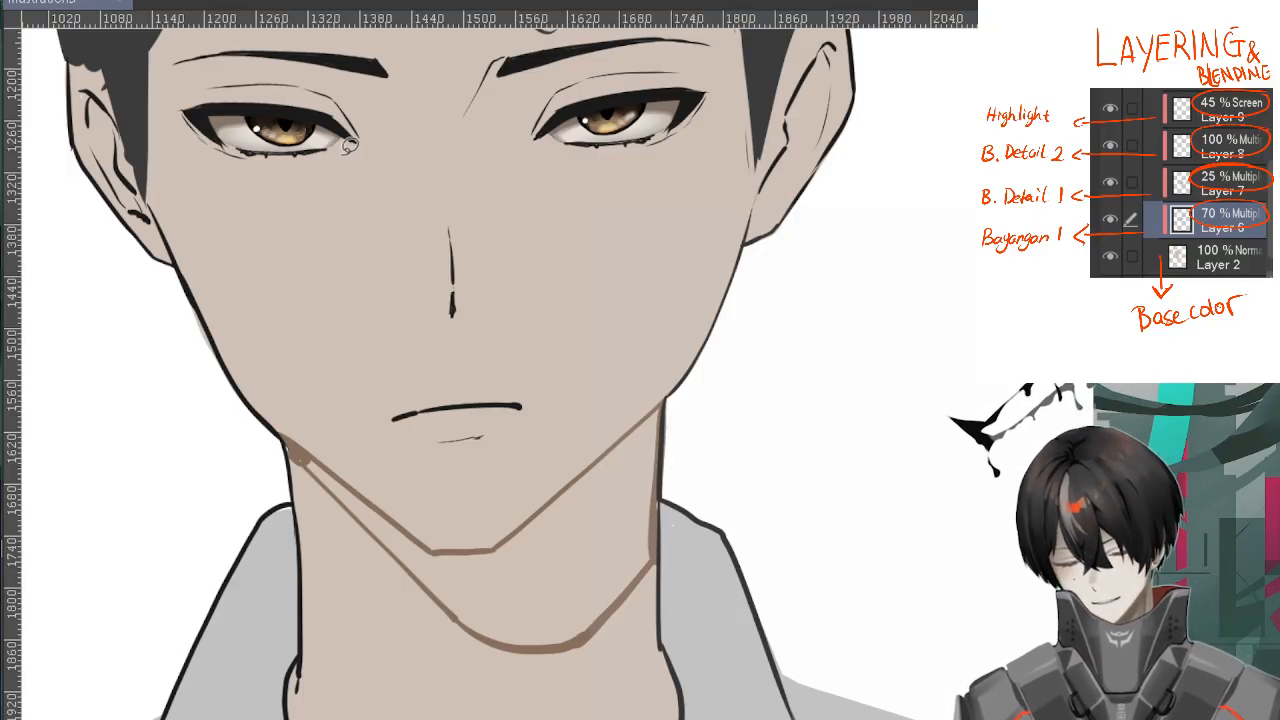
pyautogui.click(635, 476)
pyautogui.scroll(-2, 635, 476)
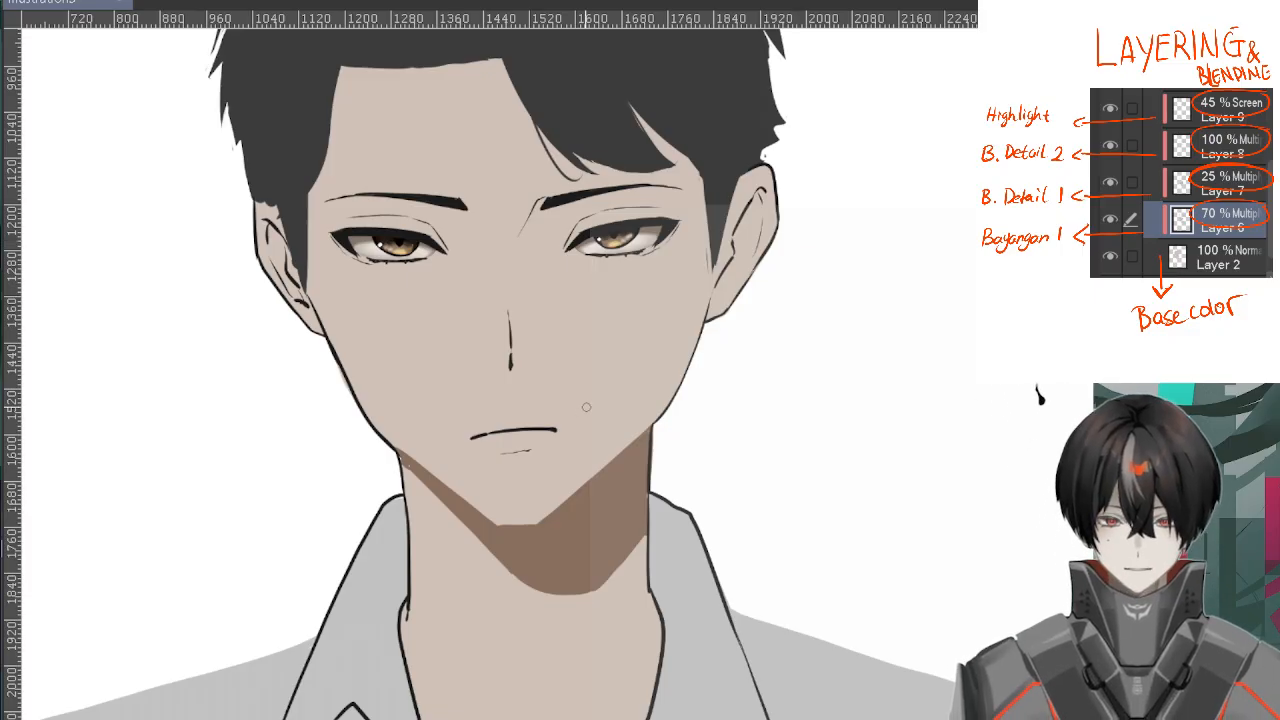
pyautogui.scroll(-1, 650, 330)
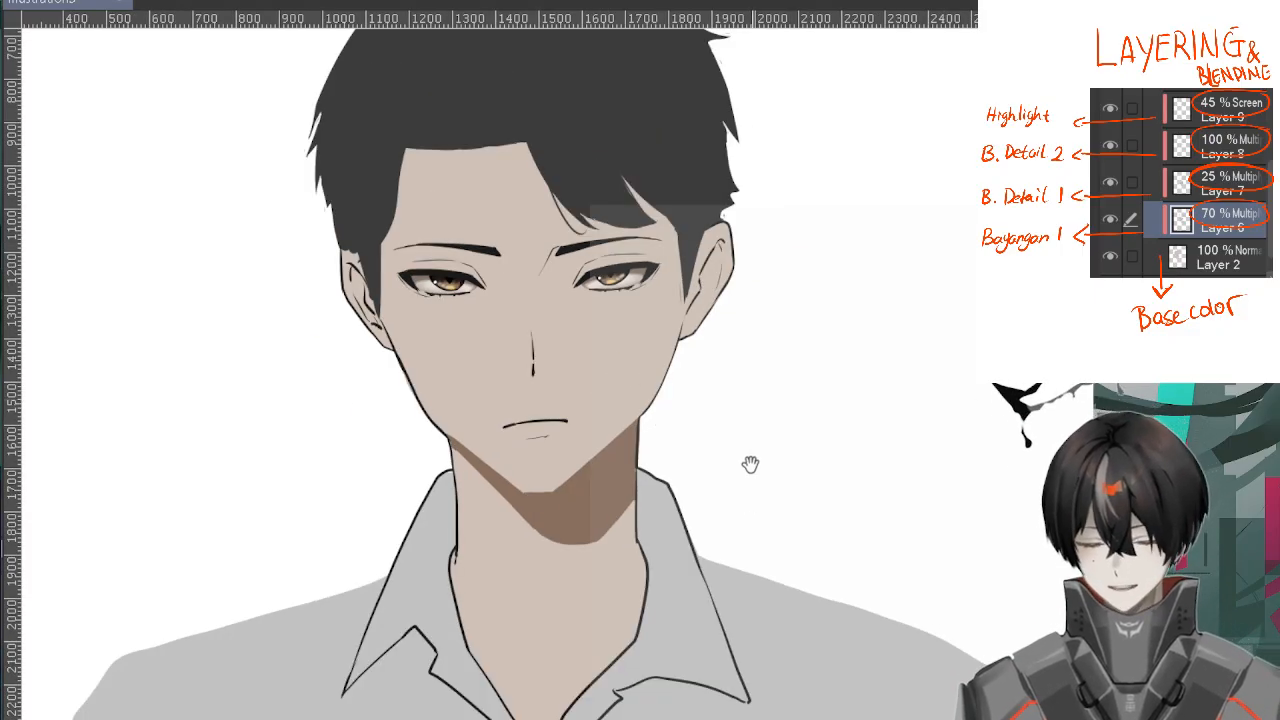
# Paint small brown shadows on both sides where the neck meets the shirt collar
pyautogui.scroll(3, 654, 380)
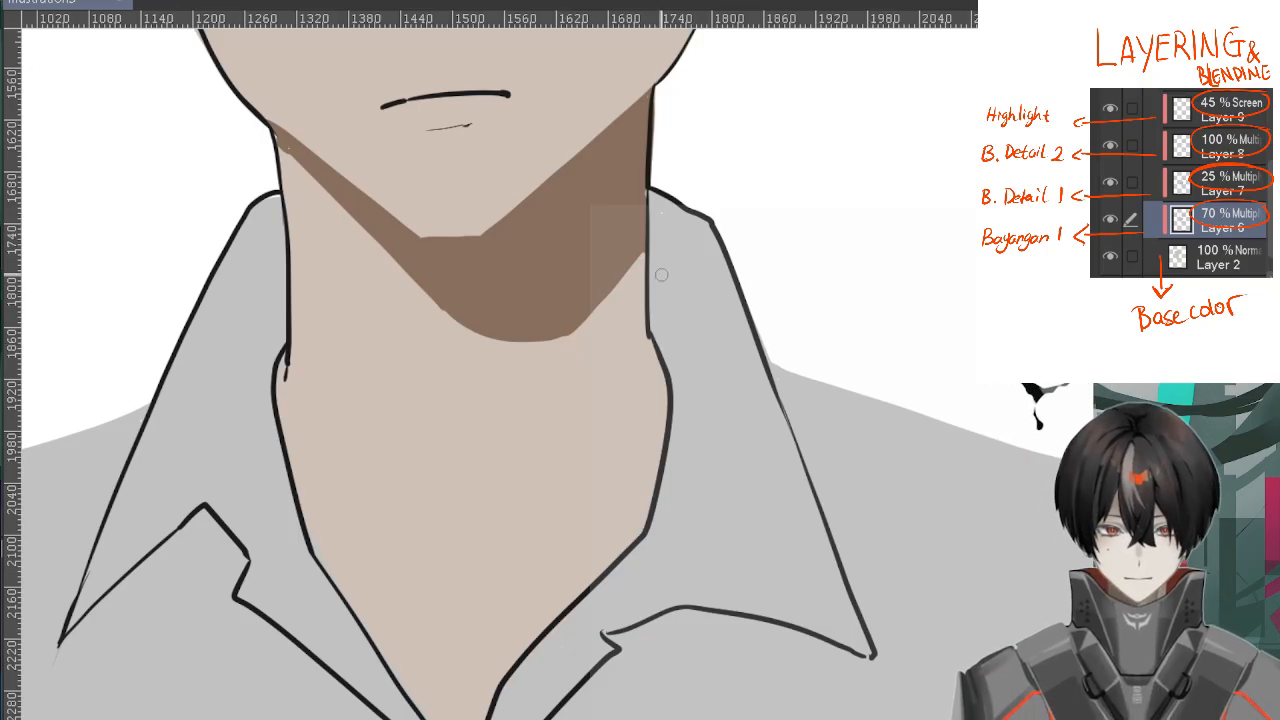
pyautogui.scroll(2, 661, 274)
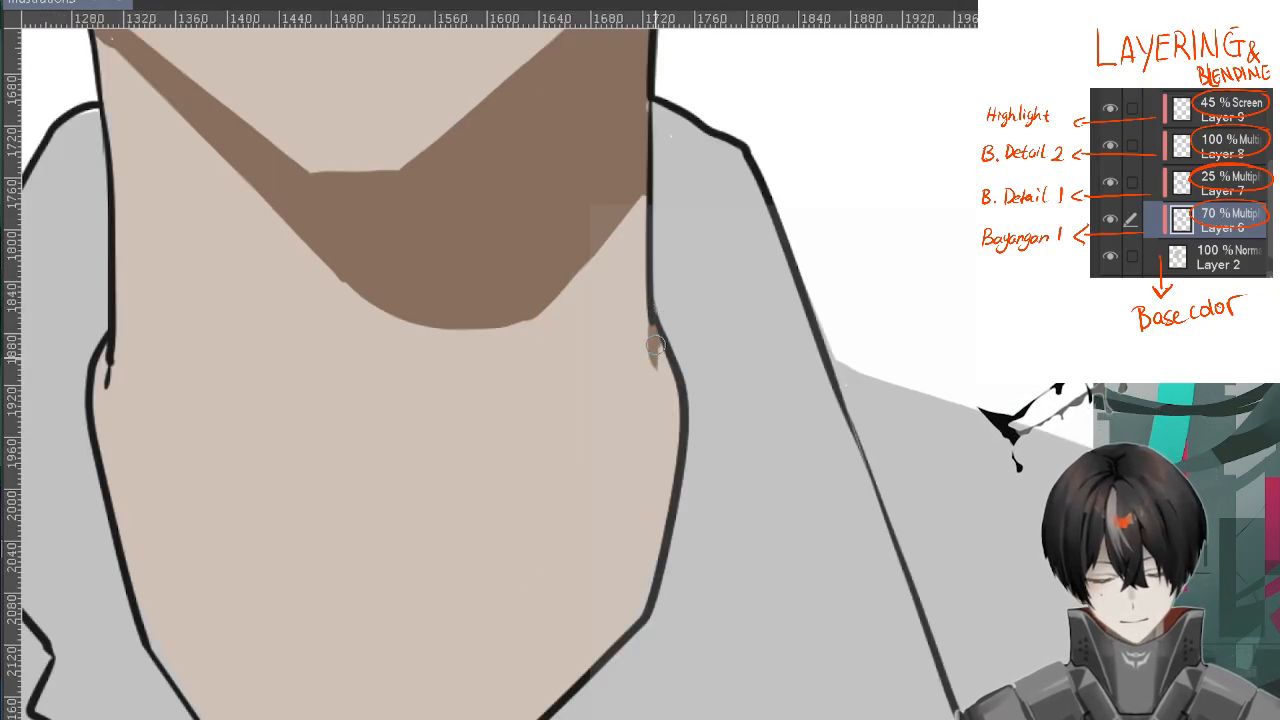
pyautogui.moveTo(654, 345)
pyautogui.mouseDown()
pyautogui.moveTo(673, 382)
pyautogui.moveTo(664, 318)
pyautogui.mouseUp()
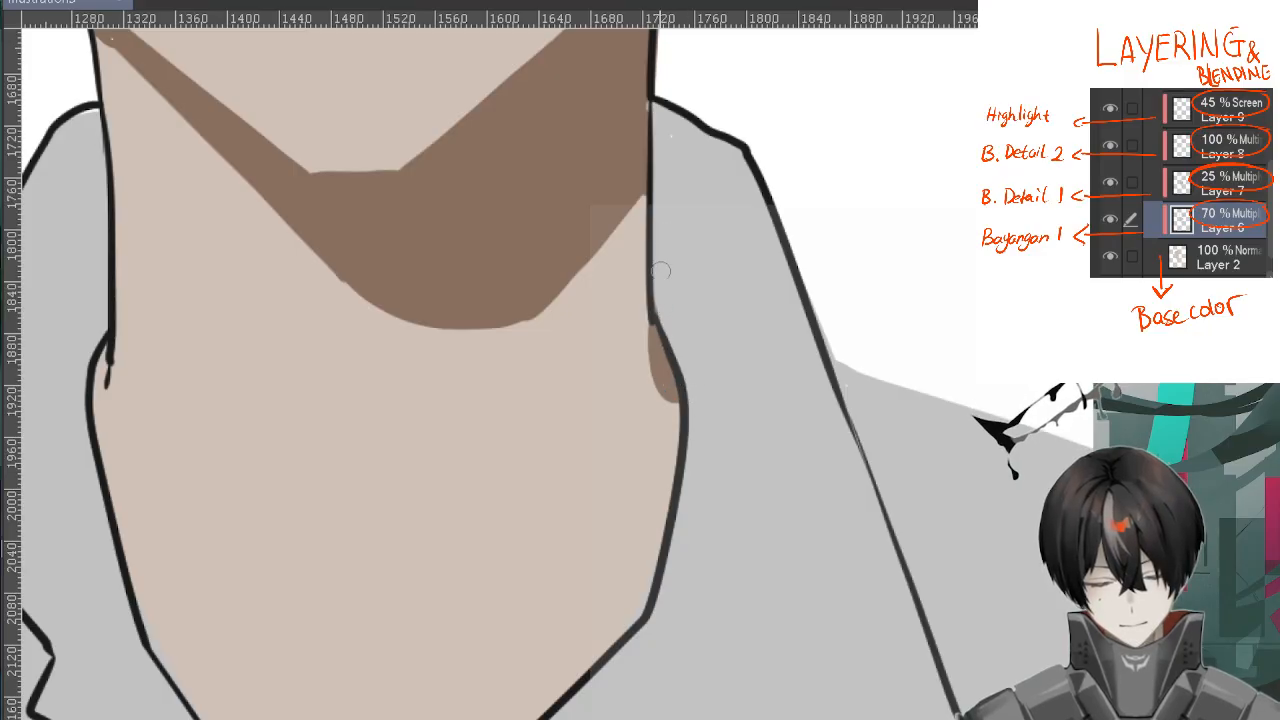
pyautogui.moveTo(104, 342); pyautogui.dragTo(90, 412)
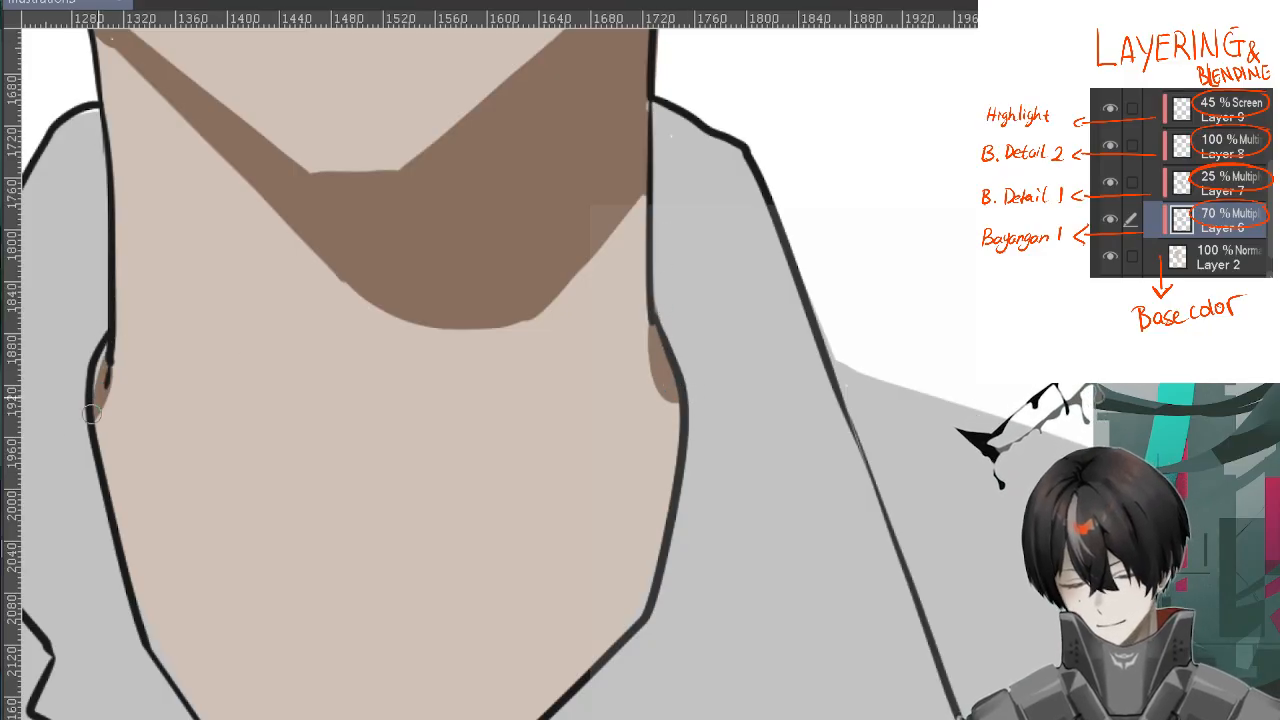
pyautogui.scroll(-2, 63, 423)
# Paint a thin brown shadow on the skin along both collar edges down to the neckline's V
pyautogui.moveTo(381, 519); pyautogui.dragTo(636, 358)
pyautogui.moveTo(367, 285); pyautogui.dragTo(400, 400)
pyautogui.moveTo(393, 341); pyautogui.dragTo(430, 478)
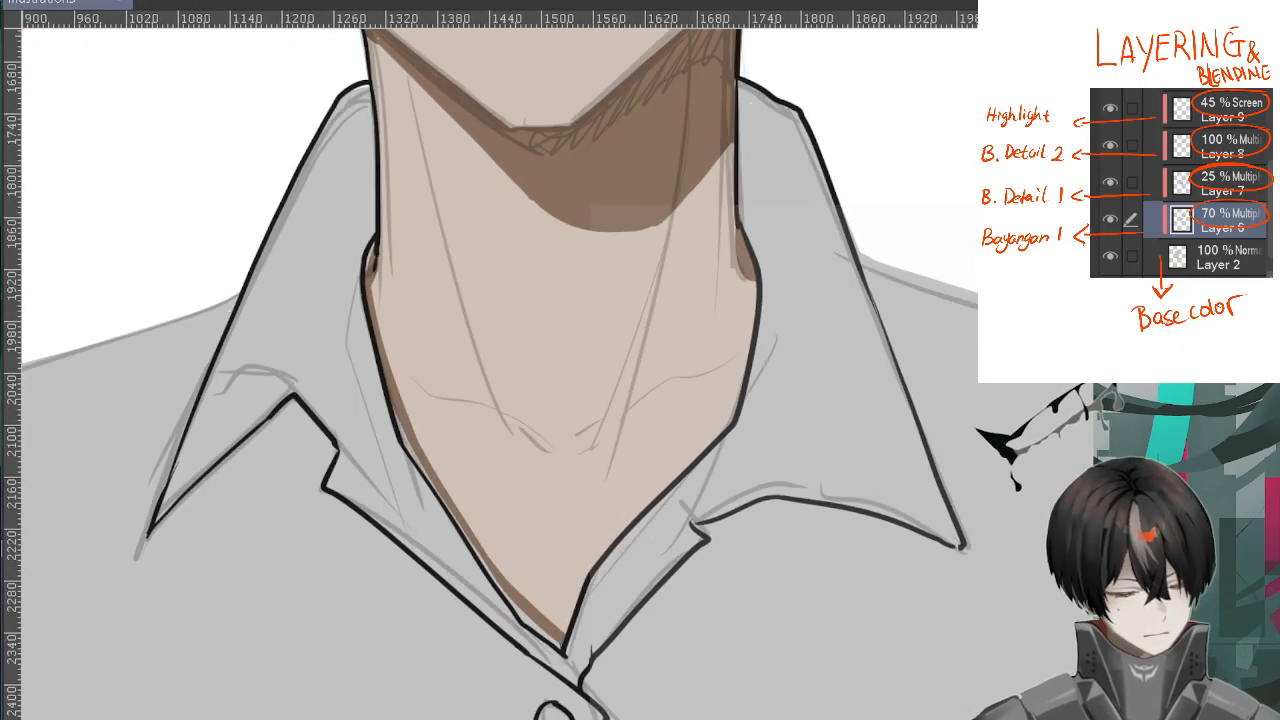
pyautogui.moveTo(566, 630)
pyautogui.mouseDown()
pyautogui.moveTo(730, 424)
pyautogui.moveTo(586, 564)
pyautogui.mouseUp()
pyautogui.moveTo(724, 426)
pyautogui.mouseDown()
pyautogui.moveTo(756, 282)
pyautogui.moveTo(722, 426)
pyautogui.mouseUp()
# Shade the neck tendons and the collarbones with tapered brown strokes following the sketch lines
pyautogui.moveTo(792, 177); pyautogui.dragTo(832, 279)
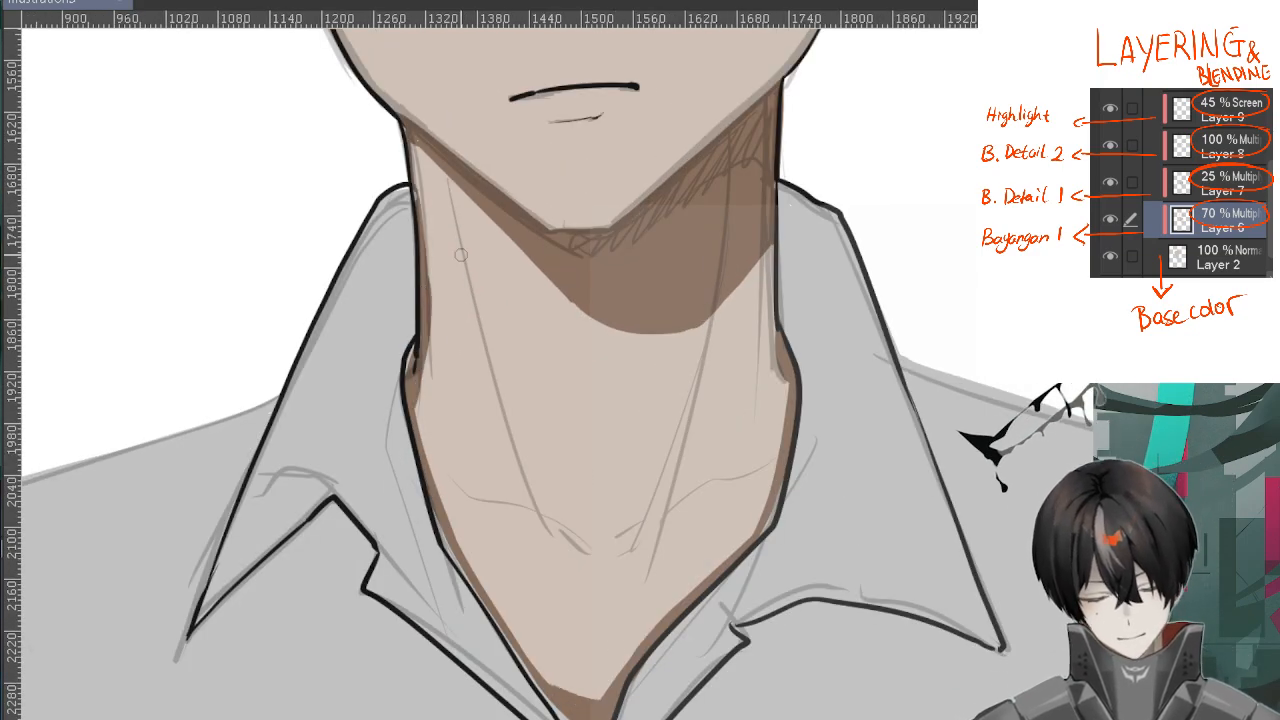
pyautogui.moveTo(500, 400)
pyautogui.mouseDown()
pyautogui.moveTo(585, 550)
pyautogui.moveTo(570, 531)
pyautogui.mouseUp()
pyautogui.moveTo(672, 449); pyautogui.dragTo(706, 350)
pyautogui.moveTo(648, 526); pyautogui.dragTo(767, 465)
# Shade the inner folds of both ears with the brown shadow colour
pyautogui.hotkey('ctrl', '-')
pyautogui.moveTo(874, 52)
pyautogui.mouseDown()
pyautogui.moveTo(781, 403)
pyautogui.moveTo(767, 358)
pyautogui.mouseUp()
pyautogui.scroll(2, 656, 246)
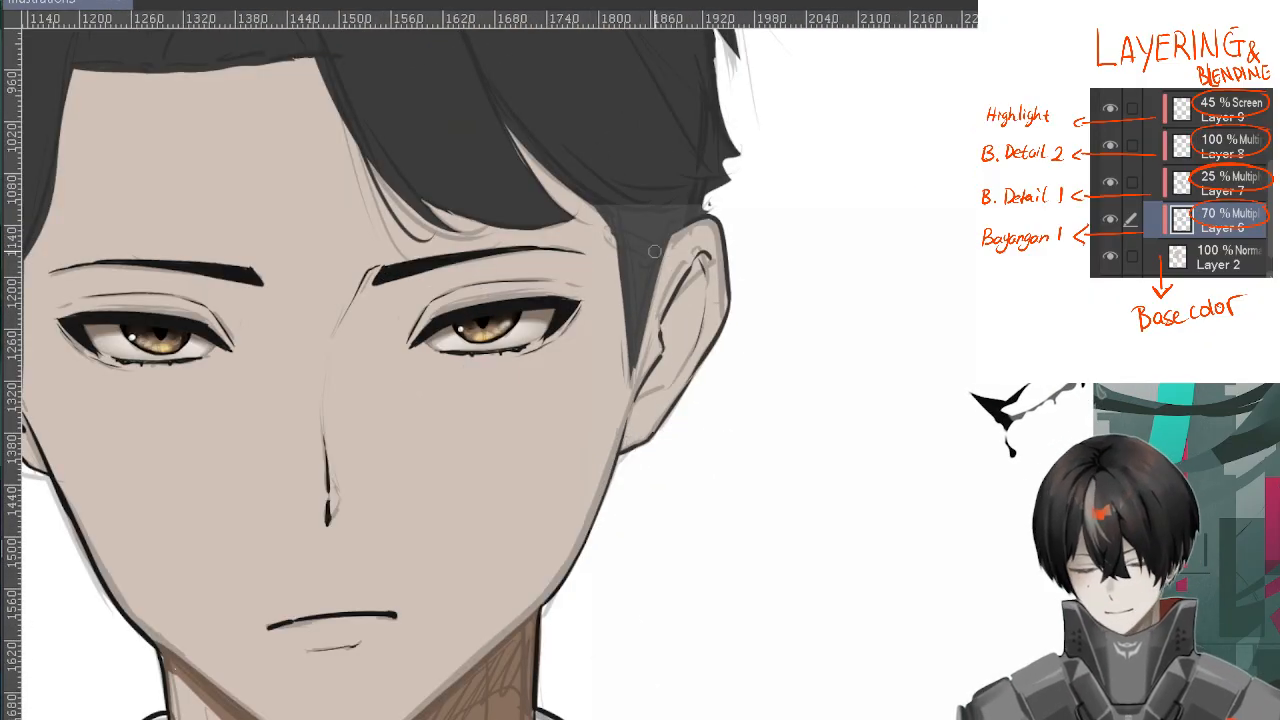
pyautogui.moveTo(736, 260)
pyautogui.mouseDown()
pyautogui.moveTo(656, 462)
pyautogui.moveTo(660, 446)
pyautogui.mouseUp()
pyautogui.scroll(-1, 722, 300)
pyautogui.moveTo(250, 340); pyautogui.dragTo(830, 312)
pyautogui.scroll(1, 581, 298)
pyautogui.moveTo(592, 336); pyautogui.dragTo(632, 464)
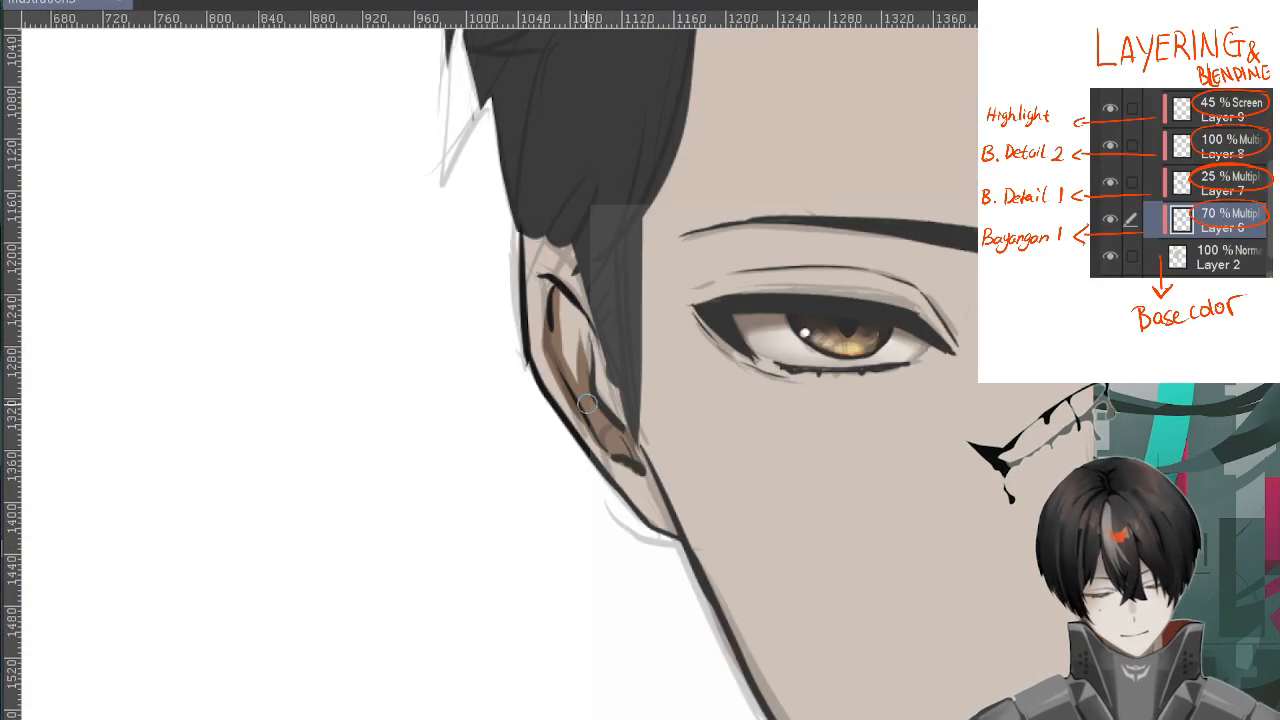
pyautogui.moveTo(574, 282); pyautogui.dragTo(558, 392)
# Paint brown shadows along the upper eyelid creases of both eyes
pyautogui.scroll(-2, 552, 263)
pyautogui.keyDown('alt'); pyautogui.click(552, 263); pyautogui.keyUp('alt')
pyautogui.moveTo(880, 300); pyautogui.dragTo(690, 402)
pyautogui.scroll(1, 680, 400)
pyautogui.scroll(2, 664, 384)
pyautogui.moveTo(650, 450); pyautogui.dragTo(868, 312)
pyautogui.moveTo(672, 424); pyautogui.dragTo(638, 504)
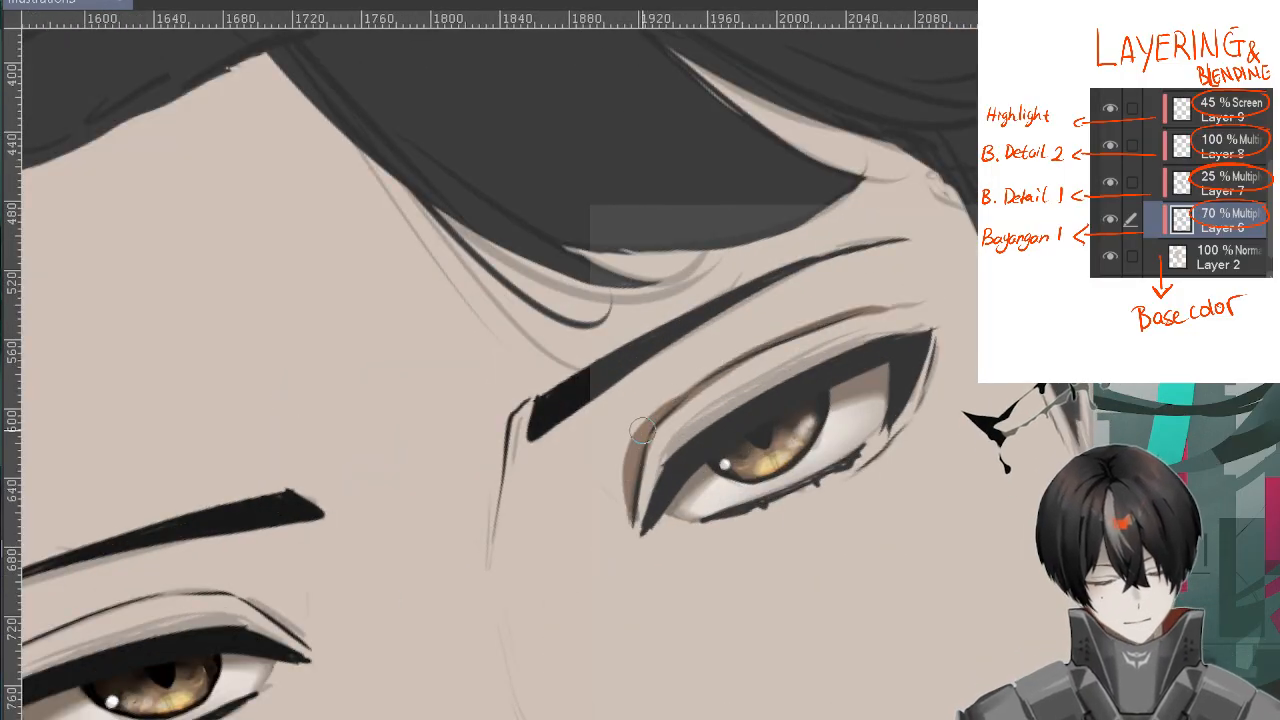
pyautogui.scroll(-1, 640, 440)
pyautogui.moveTo(172, 390); pyautogui.dragTo(342, 428)
# Paint the hair's cast shadow on the forehead along the hairline and beneath the fringe
pyautogui.scroll(-1, 340, 420)
pyautogui.moveTo(158, 280); pyautogui.dragTo(462, 325)
pyautogui.moveTo(520, 230); pyautogui.dragTo(450, 422)
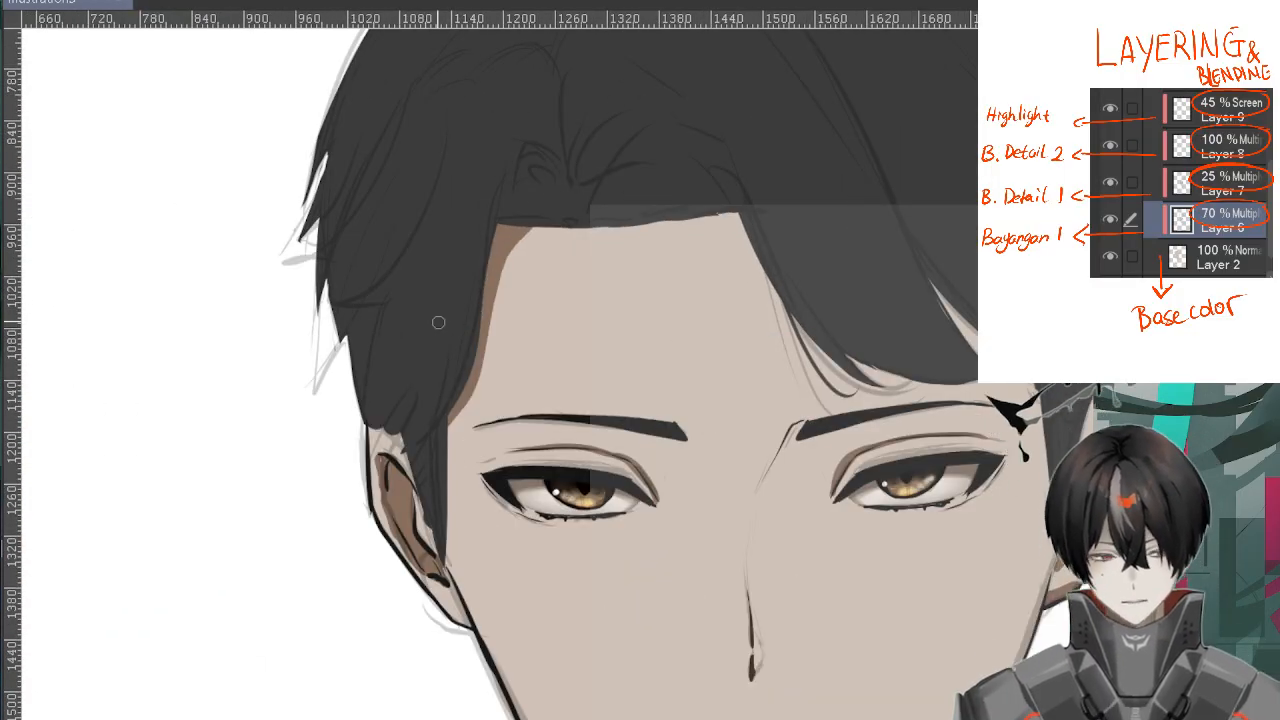
pyautogui.moveTo(734, 214)
pyautogui.mouseDown()
pyautogui.moveTo(780, 300)
pyautogui.moveTo(908, 382)
pyautogui.mouseUp()
pyautogui.moveTo(932, 284); pyautogui.dragTo(976, 348)
# Examine the first shadow pass on the face, ears and neck, and compare it with the two skin colour swatches
pyautogui.scroll(-2, 1061, 392)
pyautogui.moveTo(960, 420); pyautogui.dragTo(614, 269)
pyautogui.scroll(1, 946, 268)
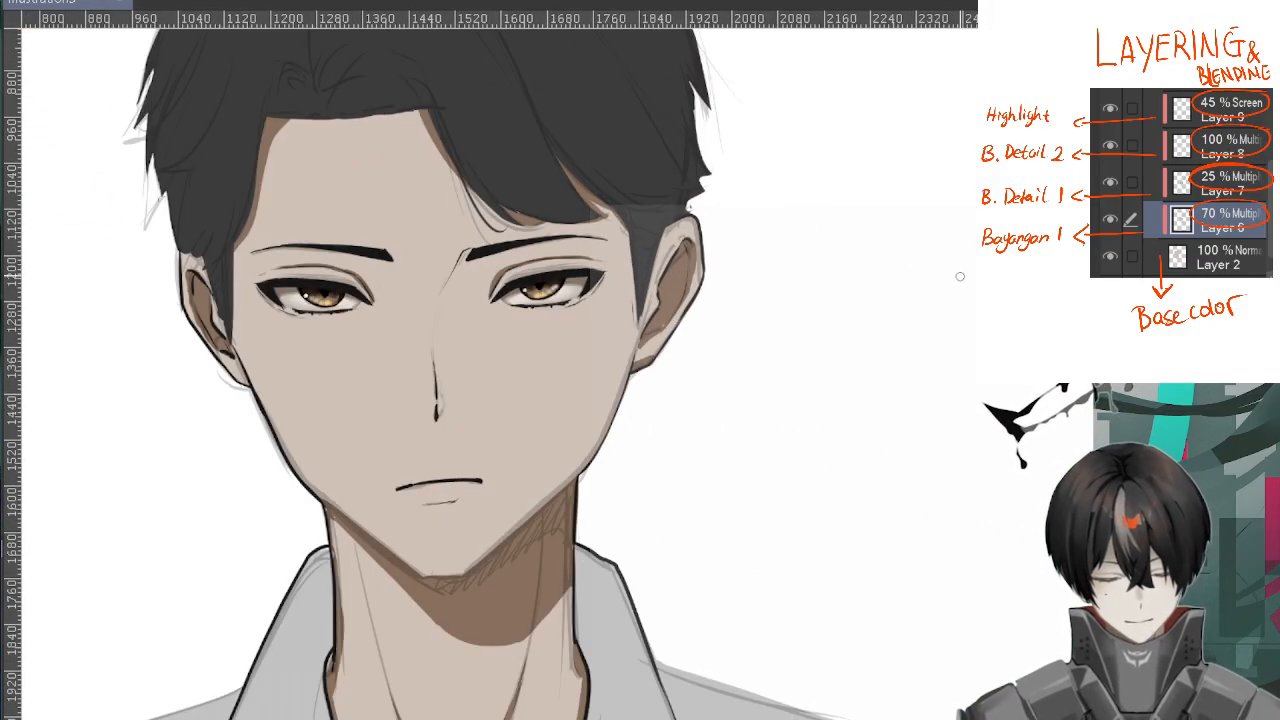
pyautogui.scroll(-1, 958, 281)
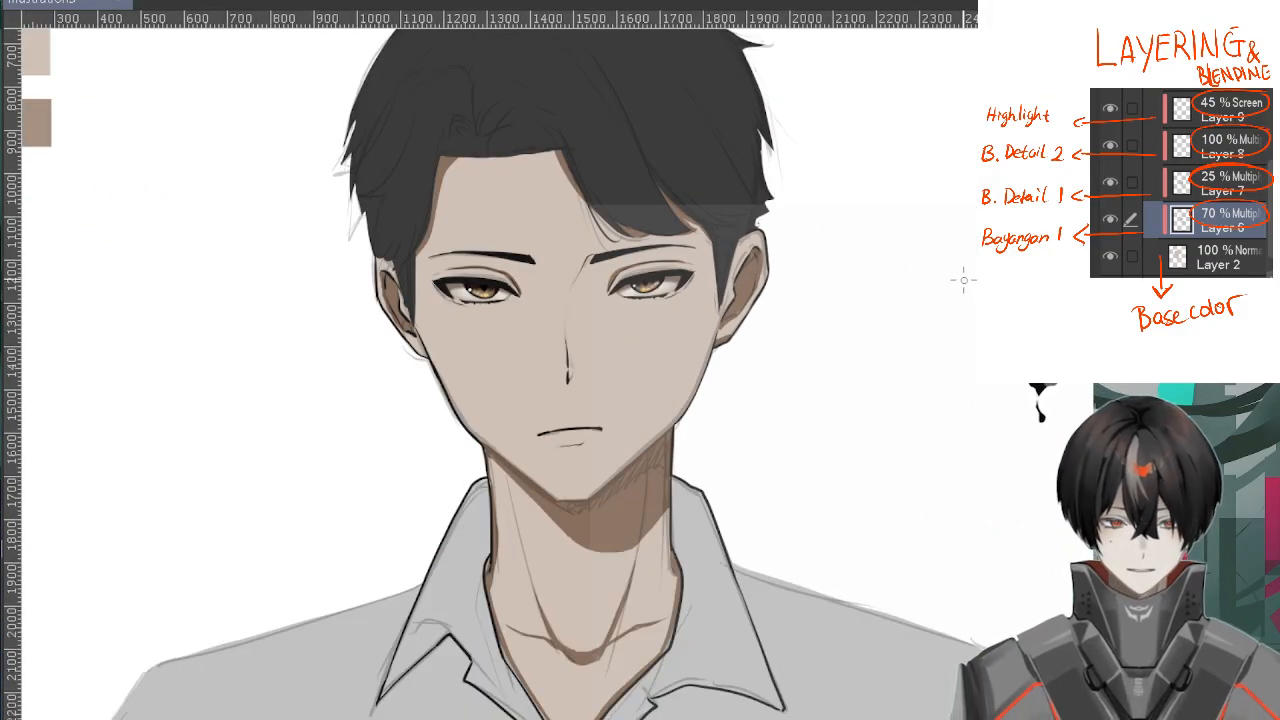
pyautogui.moveTo(798, 355); pyautogui.dragTo(863, 280)
pyautogui.scroll(-1, 863, 280)
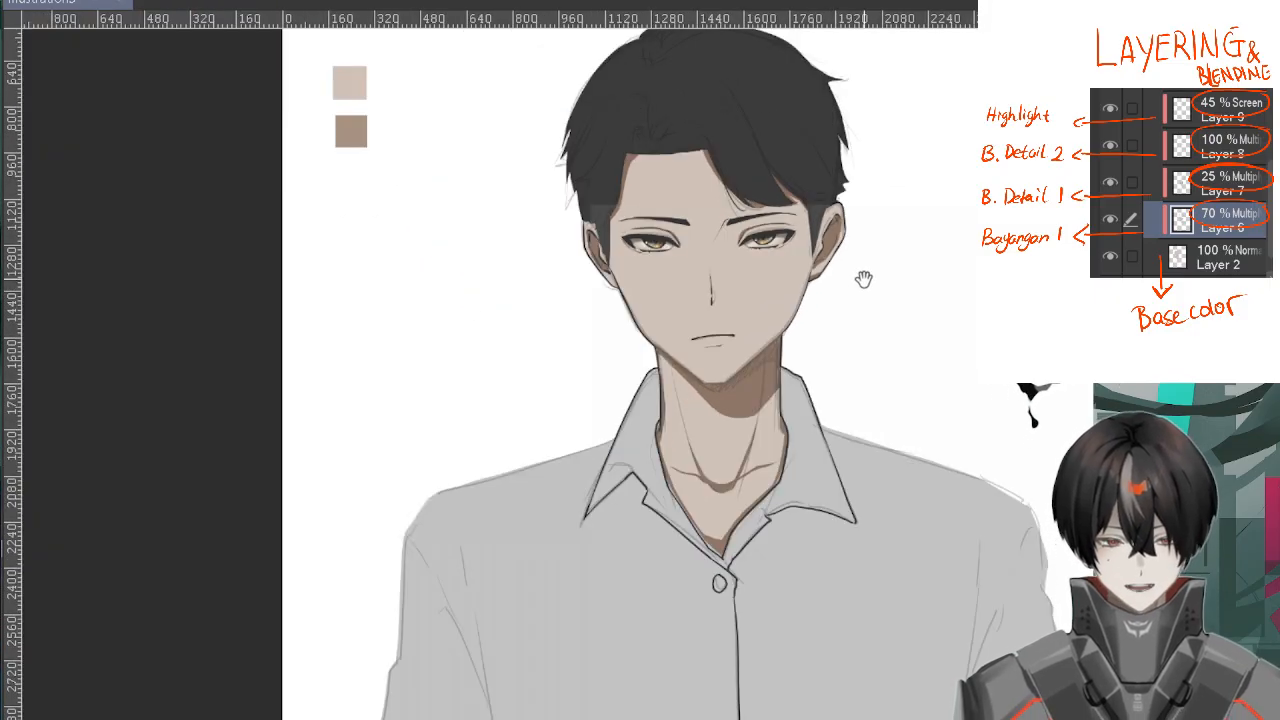
pyautogui.scroll(1, 677, 358)
pyautogui.scroll(-1, 785, 272)
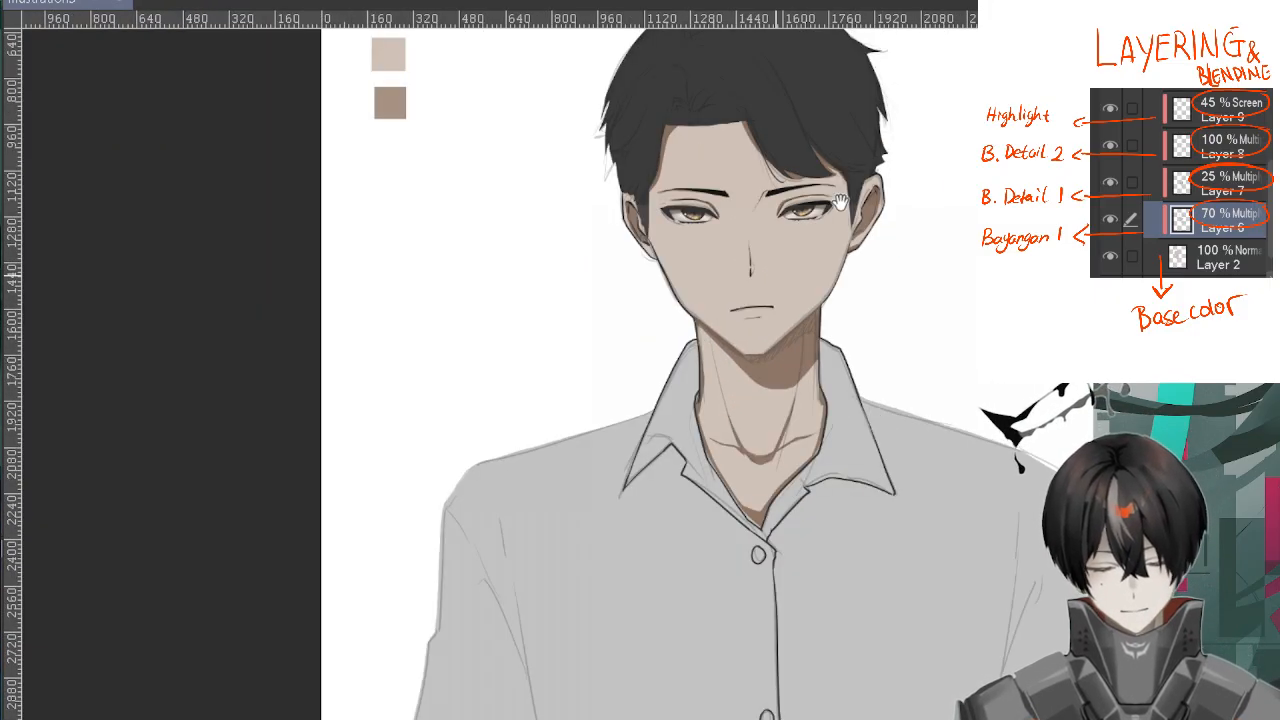
pyautogui.moveTo(929, 267); pyautogui.dragTo(809, 305)
pyautogui.scroll(1, 814, 286)
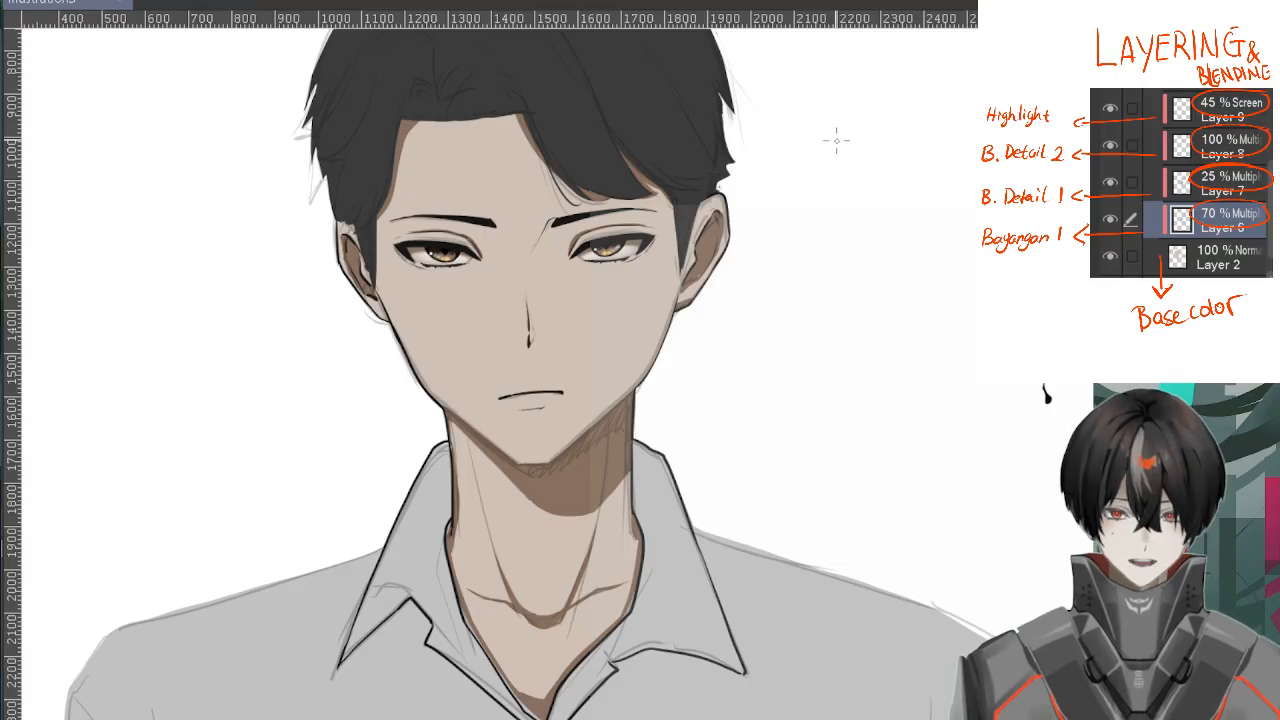
pyautogui.scroll(1, 836, 140)
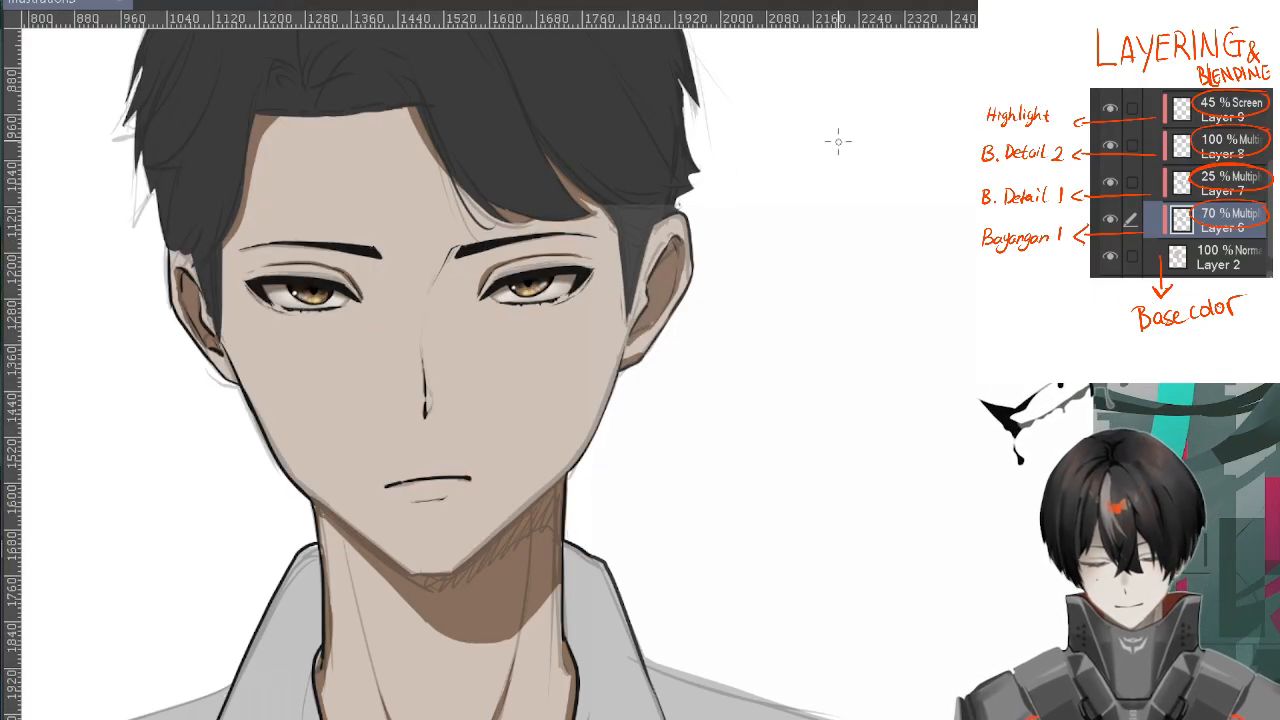
pyautogui.scroll(-2, 866, 123)
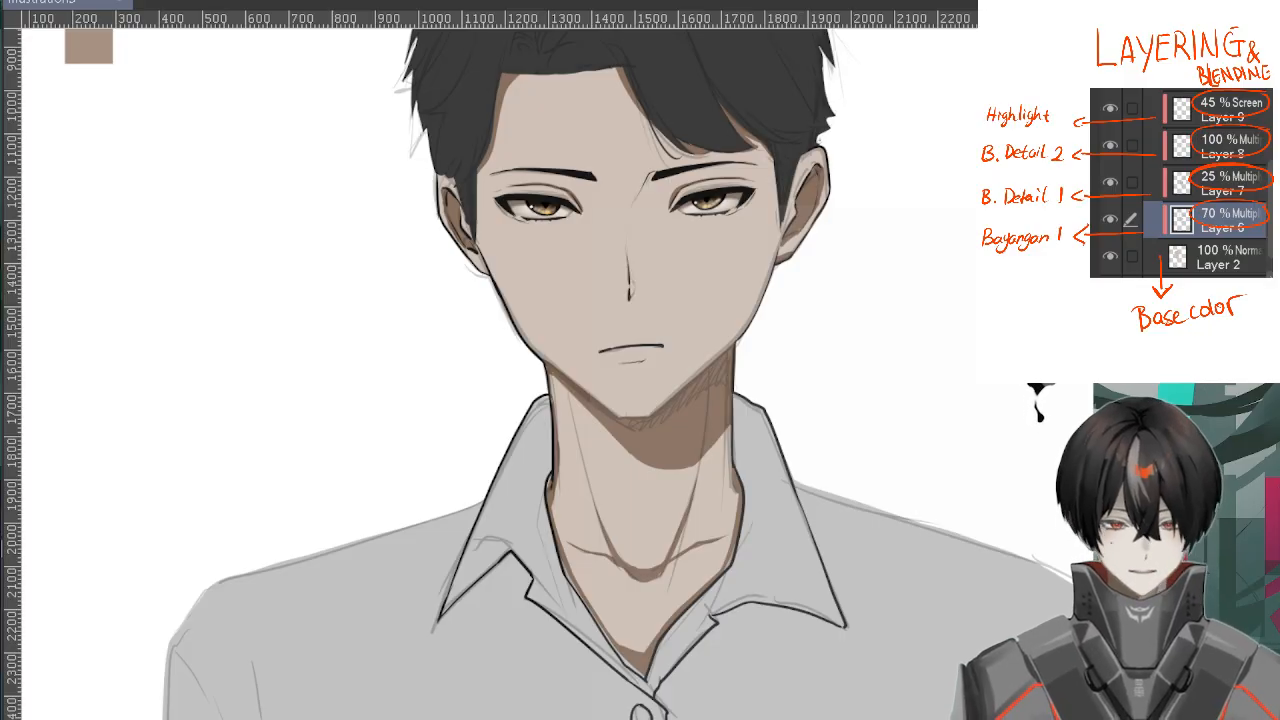
pyautogui.moveTo(236, 107); pyautogui.dragTo(434, 309)
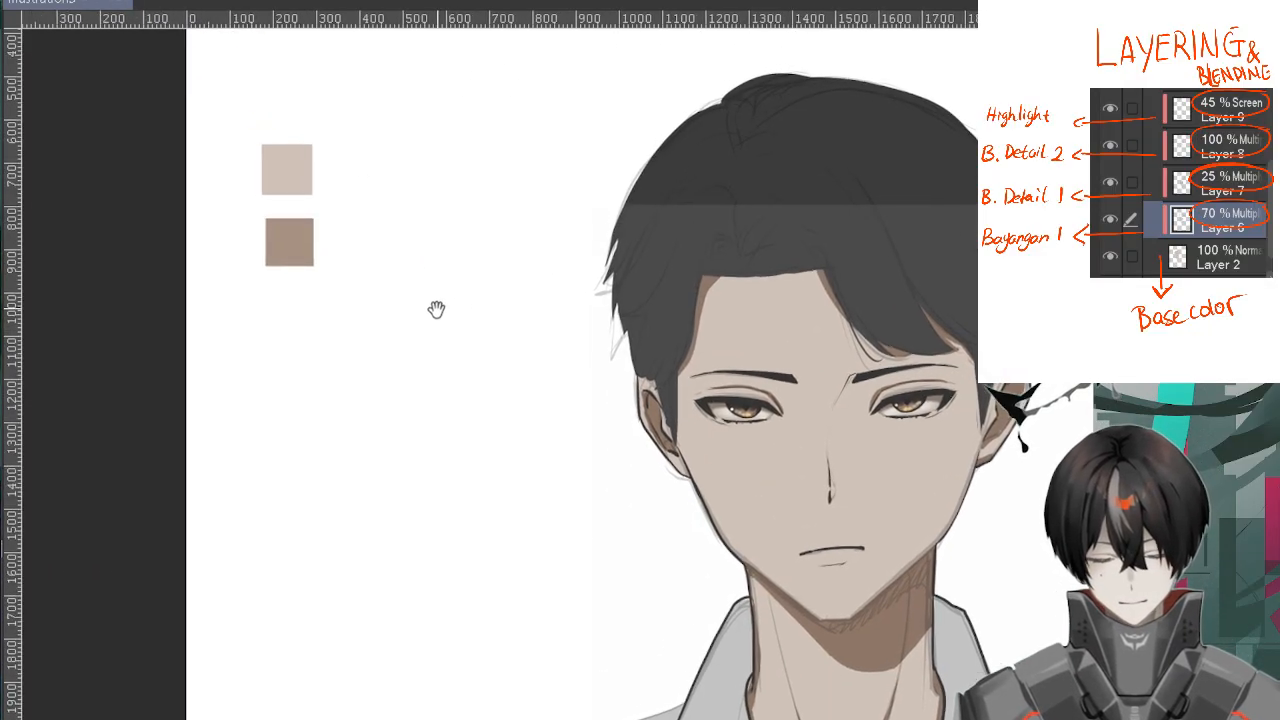
pyautogui.keyDown('alt'); pyautogui.click(286, 232); pyautogui.keyUp('alt')
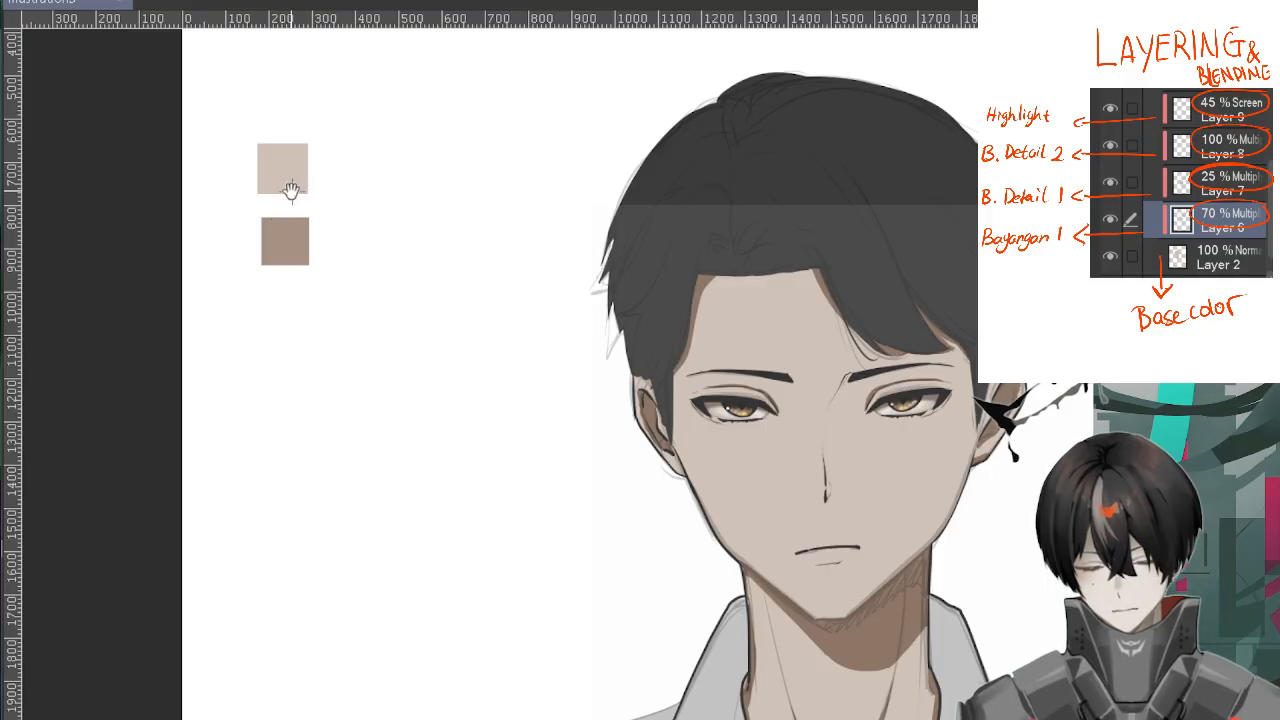
pyautogui.moveTo(862, 411); pyautogui.dragTo(752, 331)
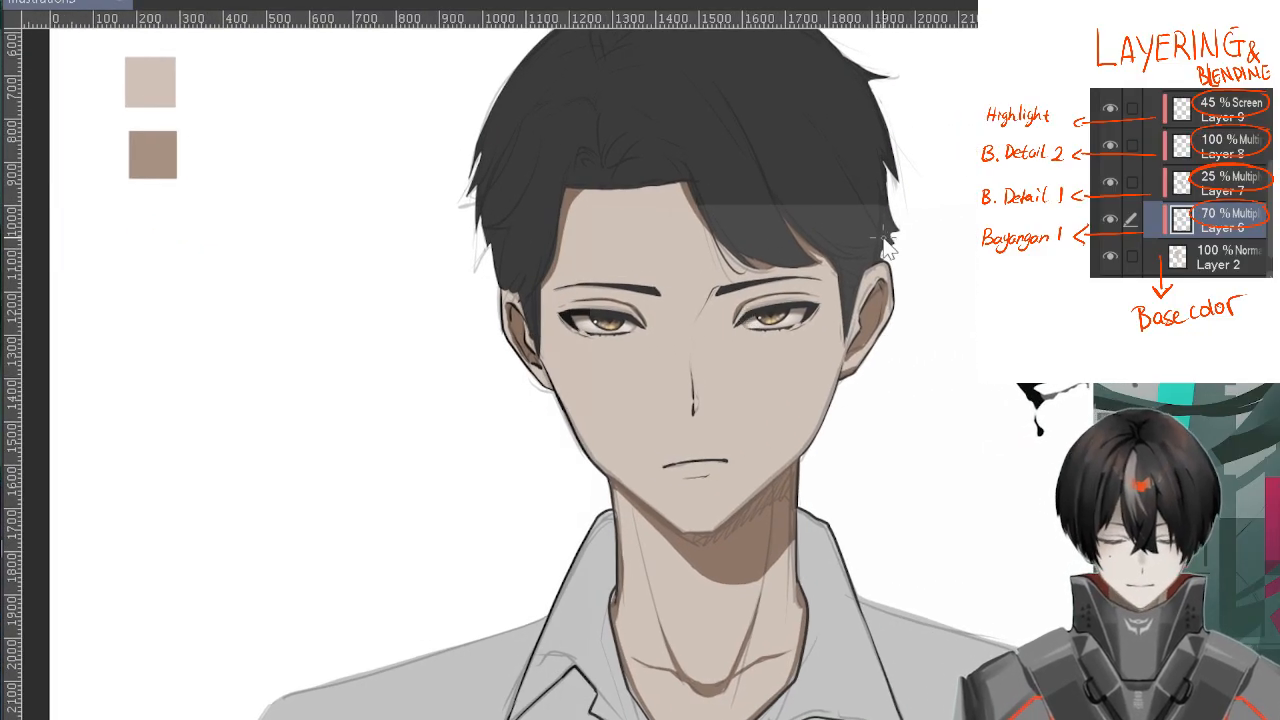
pyautogui.scroll(1, 884, 248)
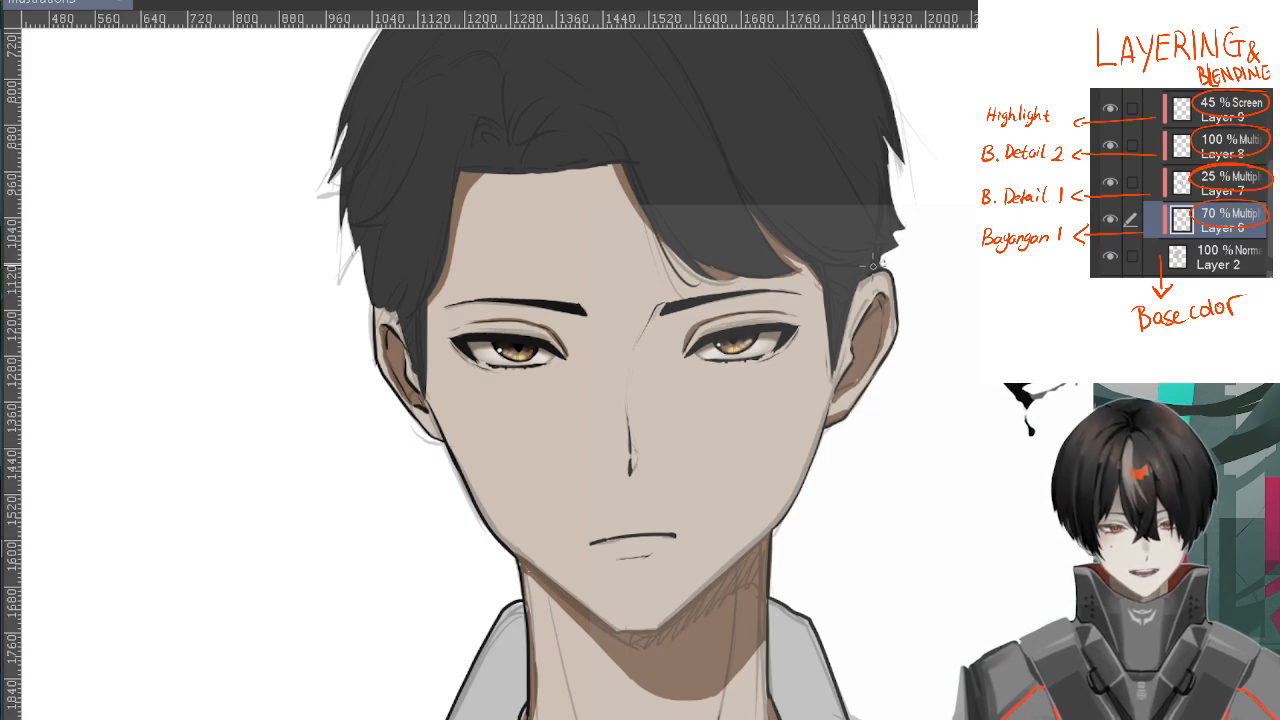
pyautogui.scroll(1, 873, 264)
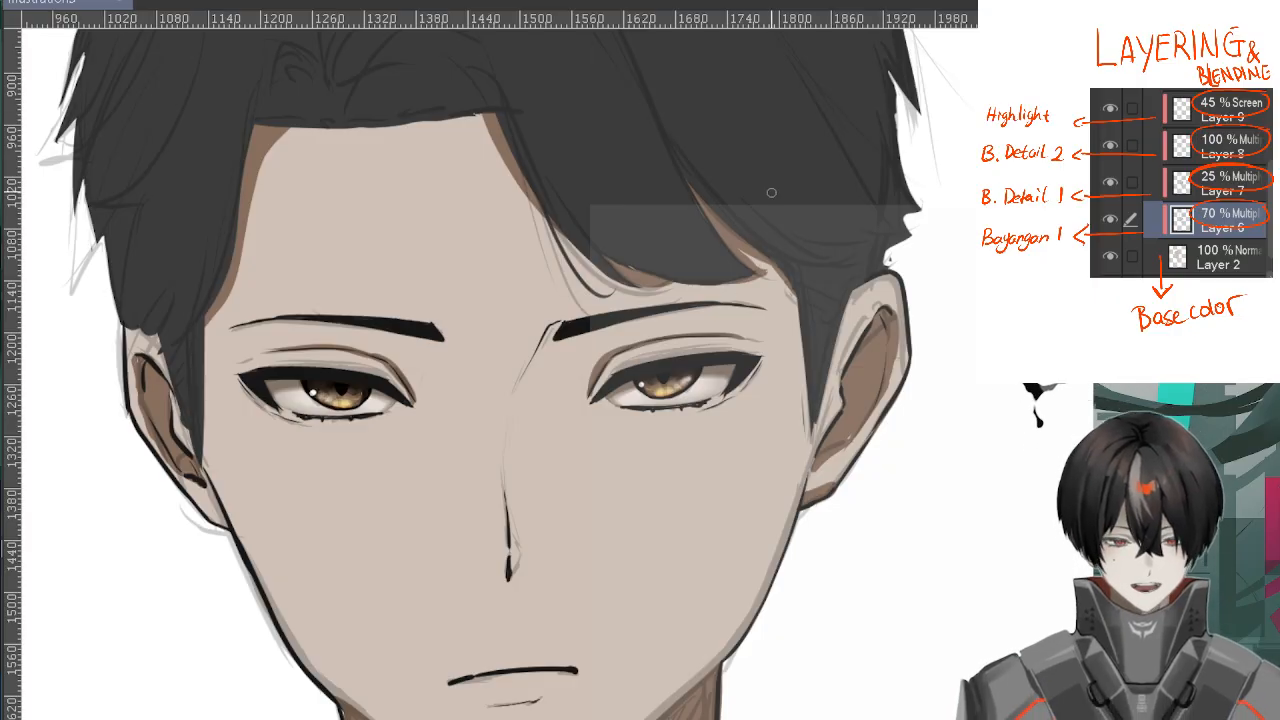
# Paint lighter shadows between the eyebrow and nose bridge and around the eyelids of both eyes
pyautogui.scroll(1, 610, 262)
pyautogui.moveTo(630, 250); pyautogui.dragTo(586, 330)
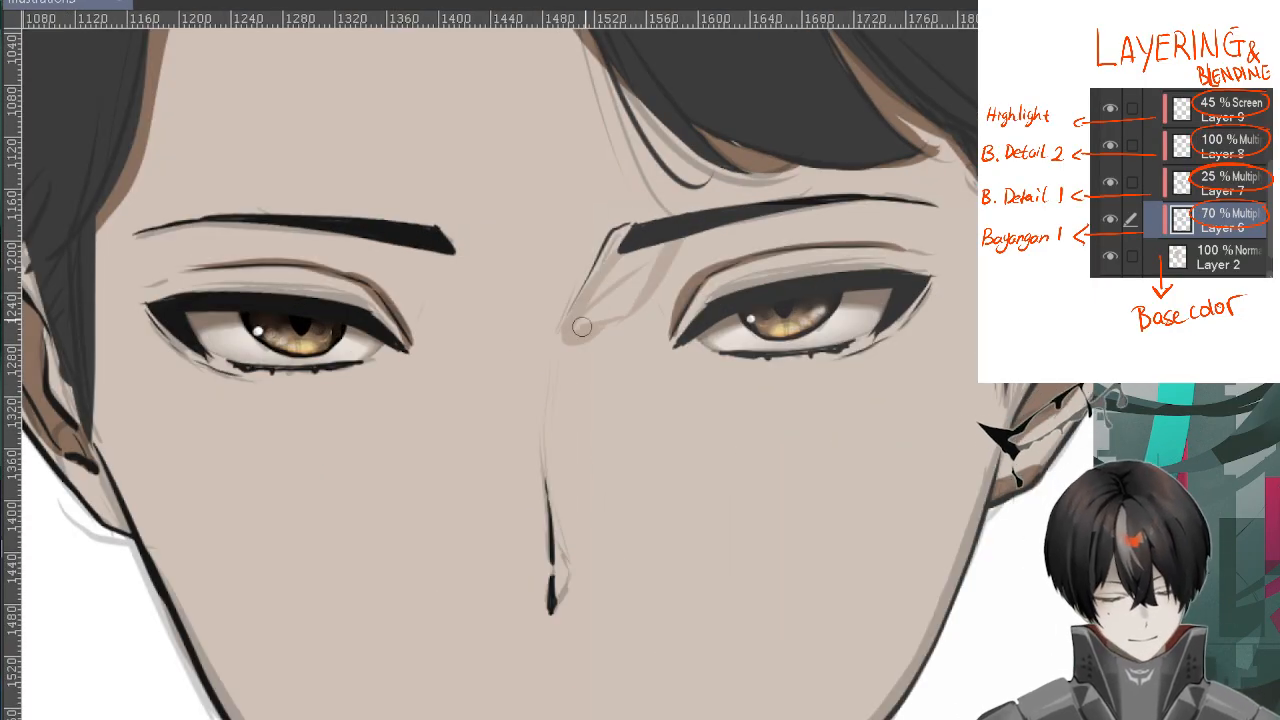
pyautogui.moveTo(690, 248); pyautogui.dragTo(574, 334)
pyautogui.moveTo(688, 324); pyautogui.dragTo(740, 284)
pyautogui.moveTo(846, 212); pyautogui.dragTo(935, 237)
pyautogui.moveTo(390, 262)
pyautogui.mouseDown()
pyautogui.moveTo(409, 254)
pyautogui.moveTo(418, 318)
pyautogui.mouseUp()
pyautogui.moveTo(205, 246)
pyautogui.mouseDown()
pyautogui.moveTo(160, 254)
pyautogui.moveTo(206, 278)
pyautogui.mouseUp()
pyautogui.moveTo(396, 326); pyautogui.dragTo(362, 300)
# Paint light shadows beside the nose and beneath the lower lip, undoing the first nose stroke
pyautogui.moveTo(556, 597)
pyautogui.mouseDown()
pyautogui.moveTo(562, 450)
pyautogui.moveTo(605, 357)
pyautogui.moveTo(574, 456)
pyautogui.mouseUp()
pyautogui.hotkey('ctrl', 'z')
pyautogui.scroll(1, 660, 608)
pyautogui.moveTo(660, 608); pyautogui.dragTo(718, 413)
pyautogui.moveTo(552, 484); pyautogui.dragTo(640, 474)
pyautogui.moveTo(463, 430)
pyautogui.mouseDown()
pyautogui.moveTo(641, 405)
pyautogui.moveTo(565, 400)
pyautogui.moveTo(720, 406)
pyautogui.moveTo(796, 341)
pyautogui.mouseUp()
# Paint a light shadow down the side of the neck beside the tendon line, undoing the first strokes
pyautogui.scroll(-2, 720, 405)
pyautogui.scroll(-2, 749, 306)
pyautogui.moveTo(853, 242); pyautogui.dragTo(960, 223)
pyautogui.scroll(1, 956, 558)
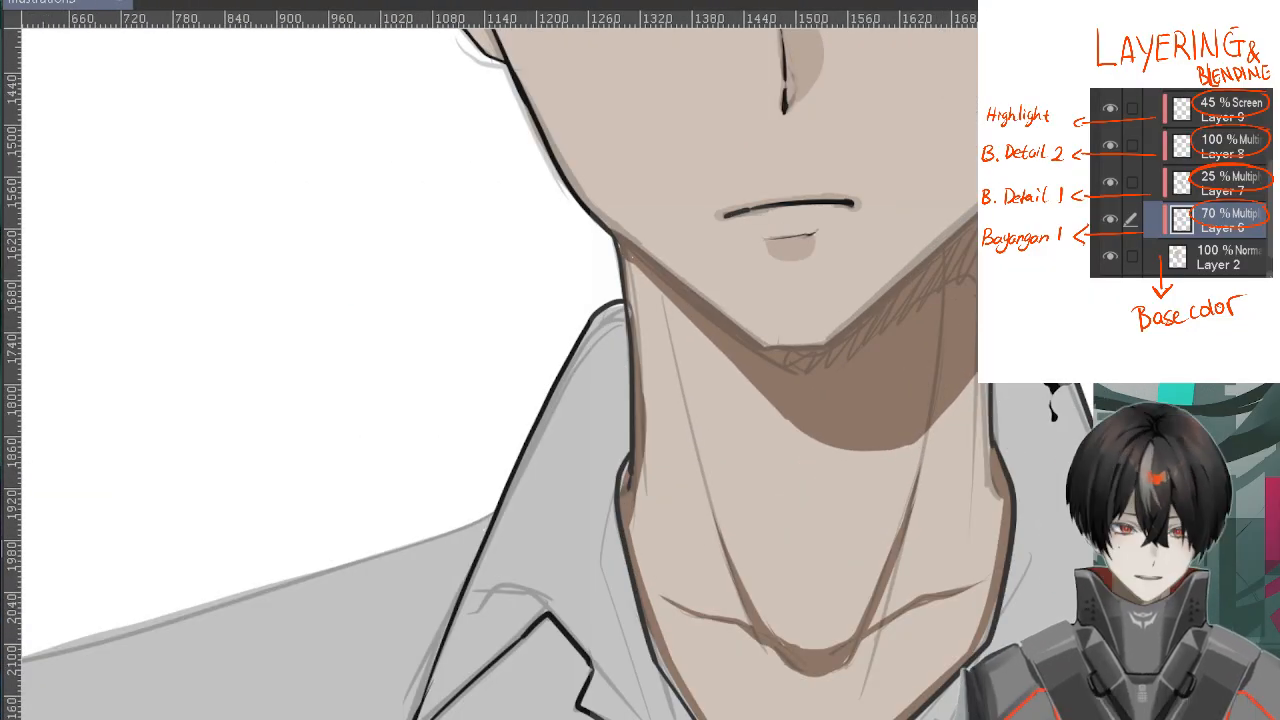
pyautogui.moveTo(680, 344)
pyautogui.mouseDown()
pyautogui.moveTo(641, 455)
pyautogui.moveTo(766, 434)
pyautogui.mouseUp()
pyautogui.hotkey('ctrl', 'z')
pyautogui.hotkey('ctrl', 'z')
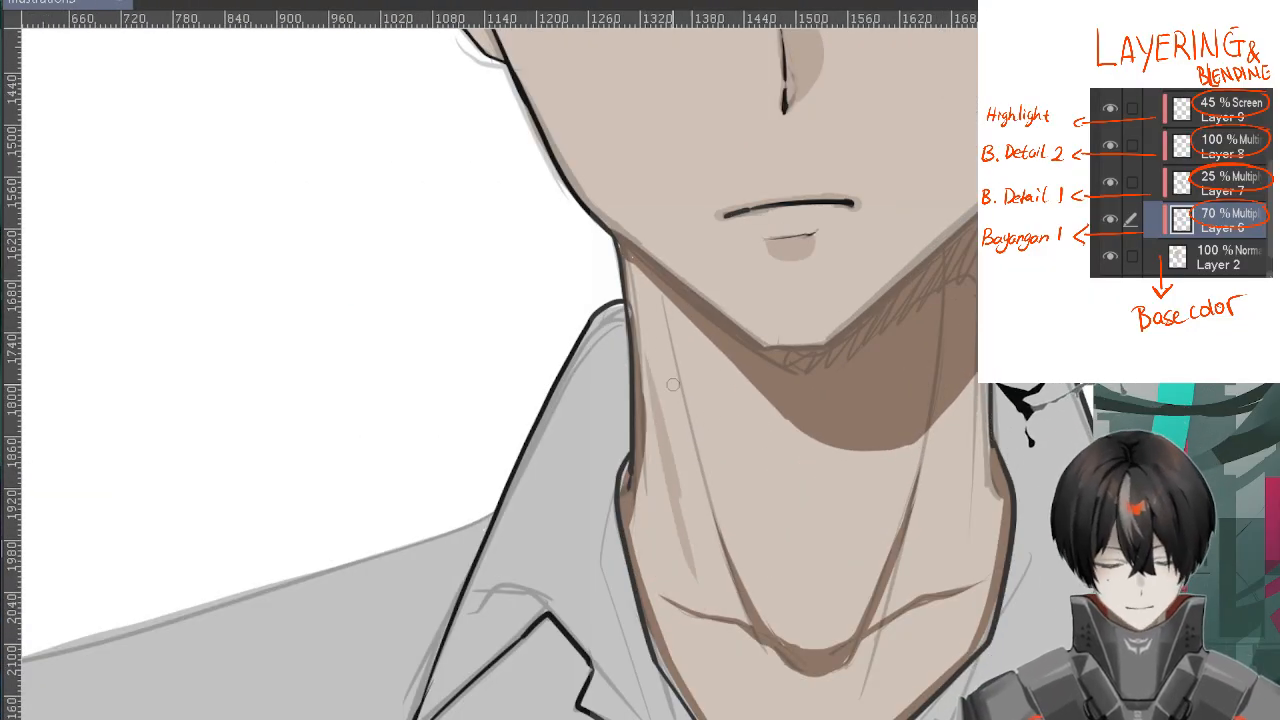
pyautogui.moveTo(655, 365); pyautogui.dragTo(698, 598)
pyautogui.moveTo(698, 598)
pyautogui.mouseDown()
pyautogui.moveTo(680, 566)
pyautogui.moveTo(646, 364)
pyautogui.moveTo(656, 575)
pyautogui.moveTo(691, 557)
pyautogui.mouseUp()
# Paint light shadows over the middle and opposite side of the neck and on the chest inside the collar opening
pyautogui.moveTo(963, 491); pyautogui.dragTo(703, 429)
pyautogui.moveTo(658, 516)
pyautogui.mouseDown()
pyautogui.moveTo(717, 286)
pyautogui.moveTo(688, 479)
pyautogui.moveTo(732, 180)
pyautogui.moveTo(728, 512)
pyautogui.mouseUp()
pyautogui.moveTo(556, 604)
pyautogui.mouseDown()
pyautogui.moveTo(560, 296)
pyautogui.moveTo(576, 290)
pyautogui.moveTo(565, 450)
pyautogui.moveTo(658, 337)
pyautogui.moveTo(571, 465)
pyautogui.moveTo(592, 337)
pyautogui.moveTo(596, 395)
pyautogui.moveTo(651, 374)
pyautogui.mouseUp()
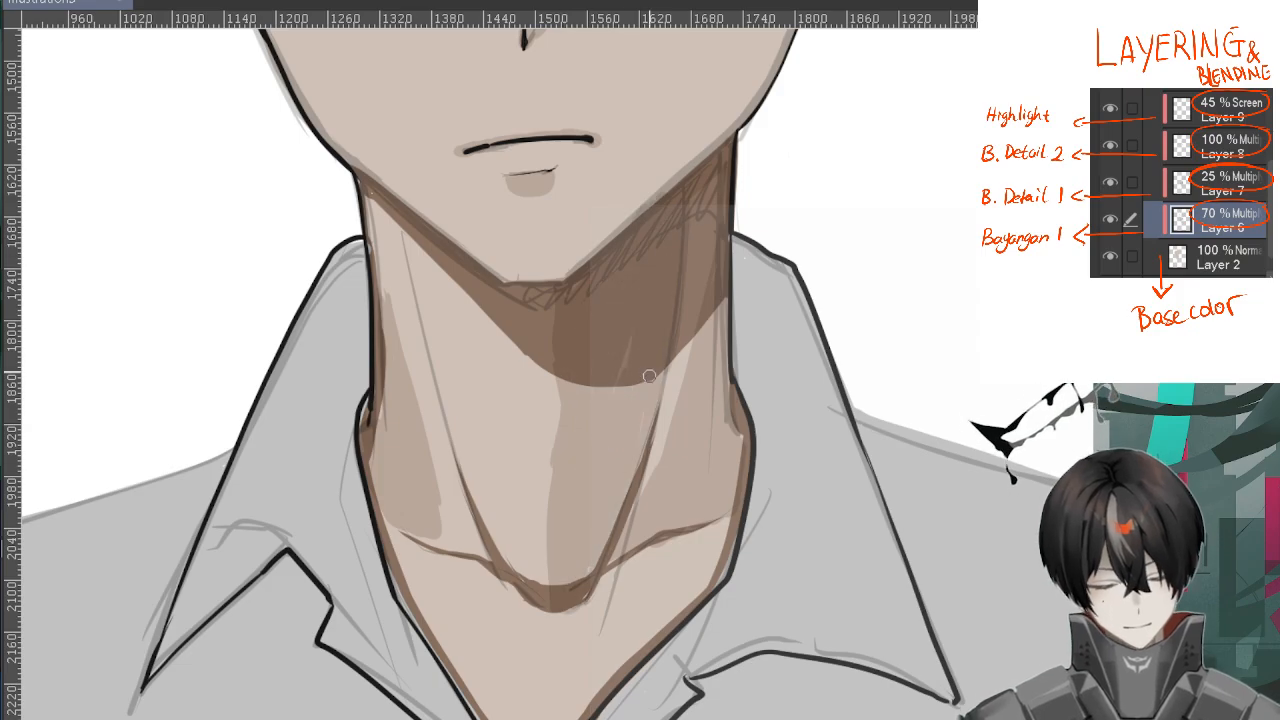
pyautogui.hotkey('ctrl', '-')
pyautogui.moveTo(464, 531)
pyautogui.mouseDown()
pyautogui.moveTo(566, 697)
pyautogui.moveTo(566, 664)
pyautogui.mouseUp()
pyautogui.scroll(-1, 460, 410)
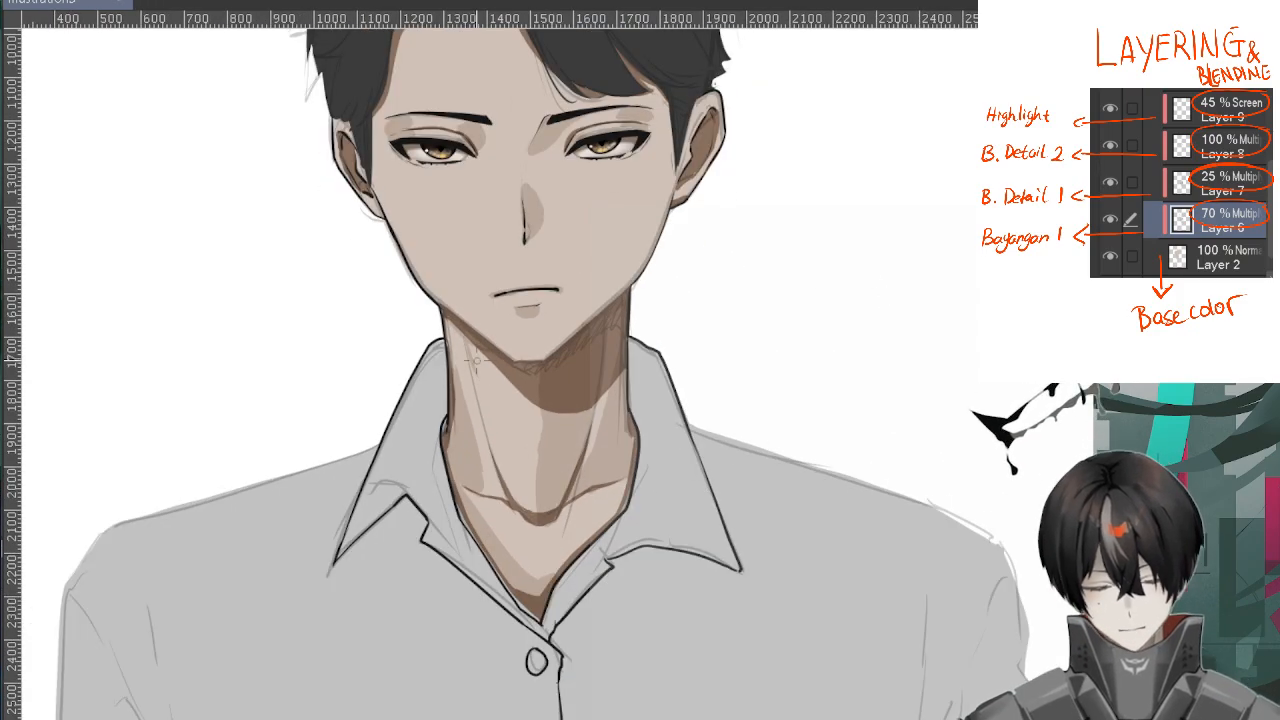
# Examine the light shadow pass on the whole face, neck and chest from a distance
pyautogui.scroll(3, 680, 120)
pyautogui.moveTo(612, 454)
pyautogui.mouseDown()
pyautogui.moveTo(655, 425)
pyautogui.moveTo(745, 120)
pyautogui.mouseUp()
pyautogui.moveTo(677, 286); pyautogui.dragTo(640, 375)
pyautogui.scroll(-2, 670, 250)
pyautogui.scroll(1, 225, 192)
pyautogui.scroll(-2, 751, 237)
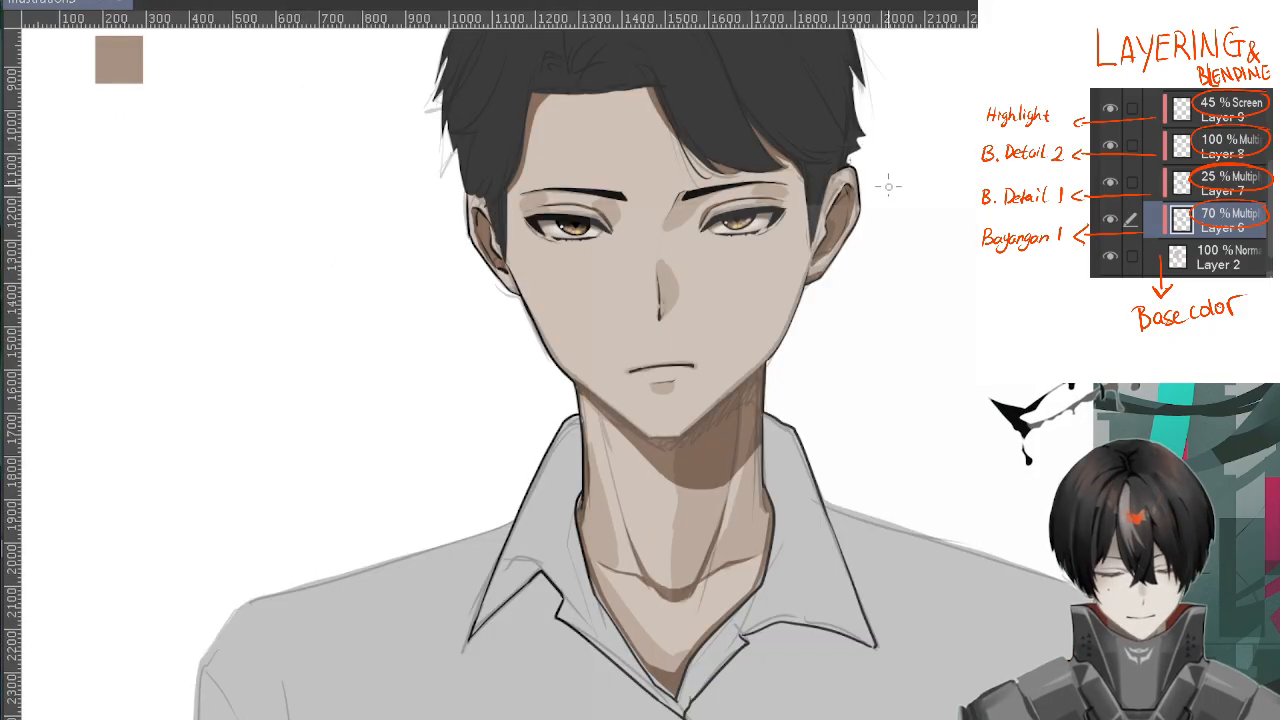
pyautogui.moveTo(904, 268); pyautogui.dragTo(883, 298)
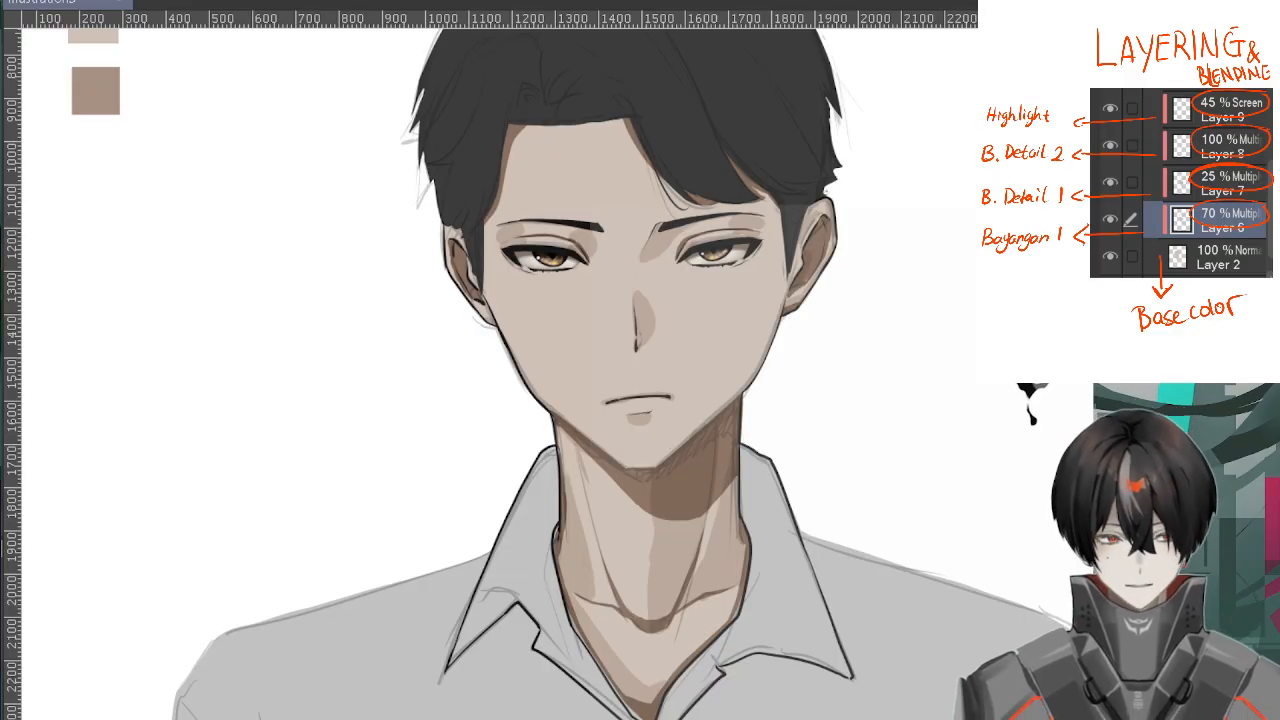
# Blend the hard edges of the light shadows beside the nose and between the eyebrow and nose bridge
pyautogui.scroll(5, 688, 397)
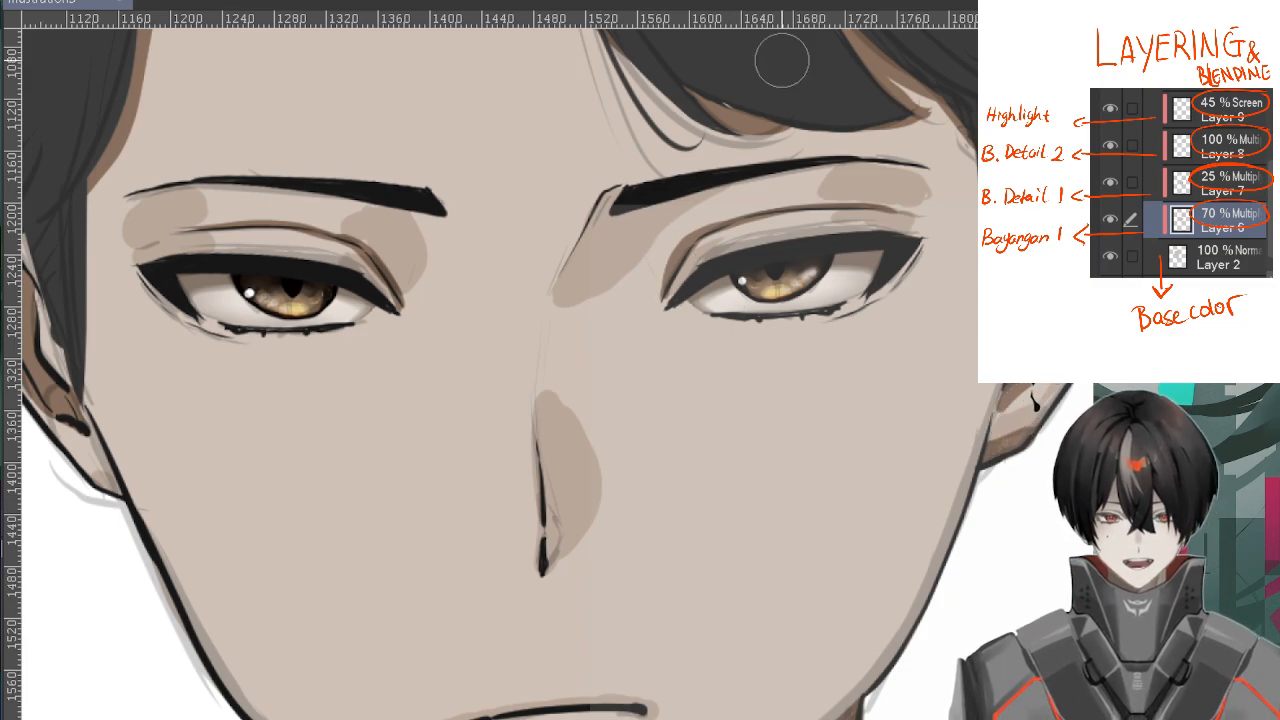
pyautogui.scroll(1, 700, 100)
pyautogui.scroll(1, 650, 300)
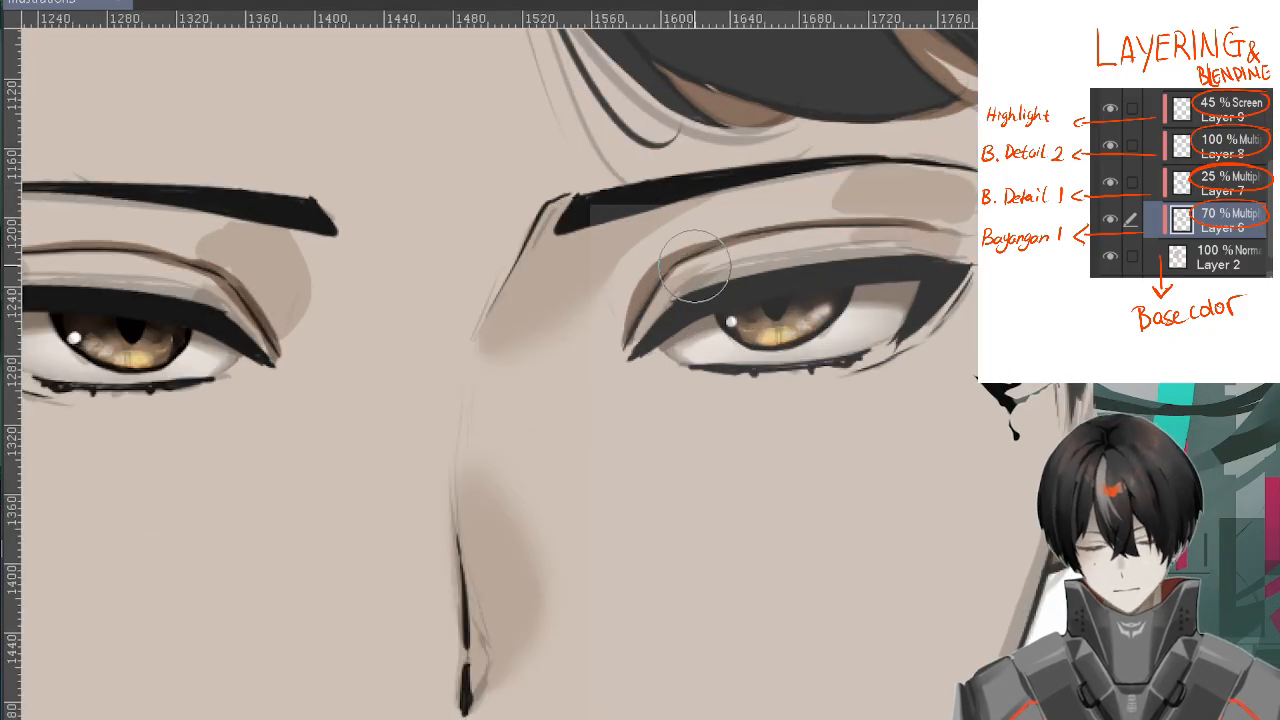
pyautogui.scroll(2, 660, 235)
pyautogui.scroll(-1, 750, 165)
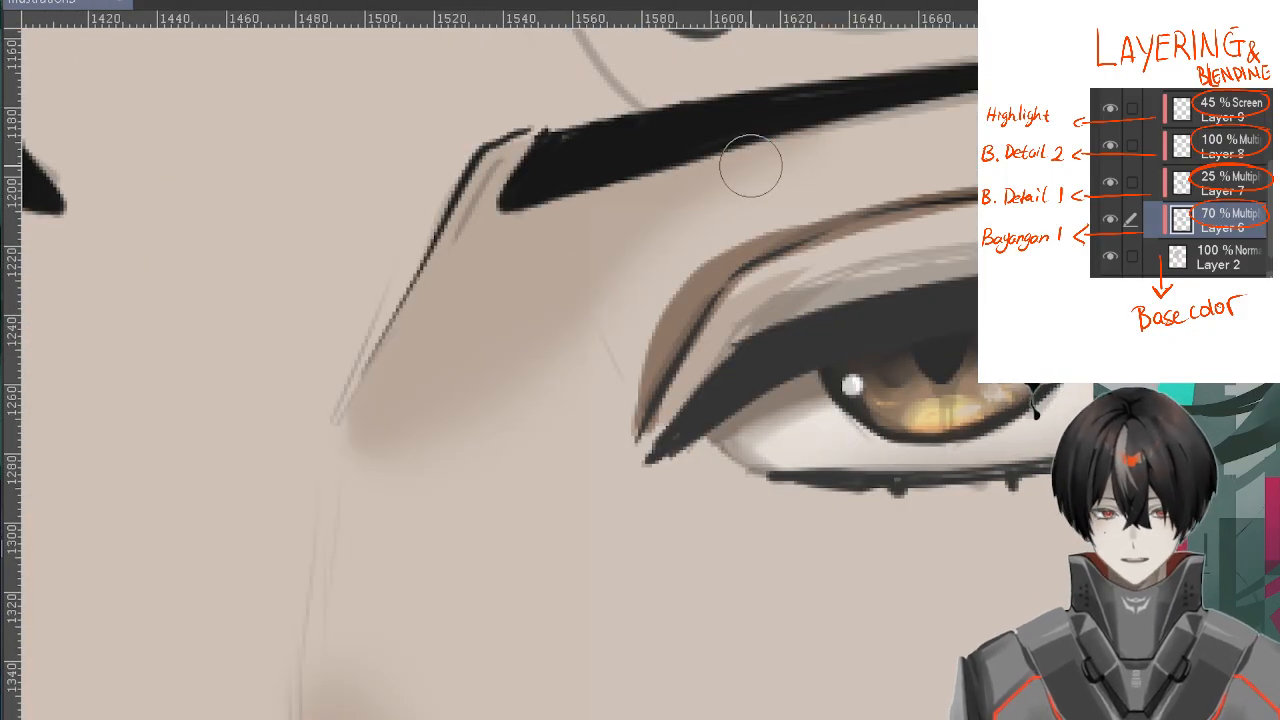
pyautogui.scroll(-3, 750, 165)
pyautogui.scroll(2, 717, 178)
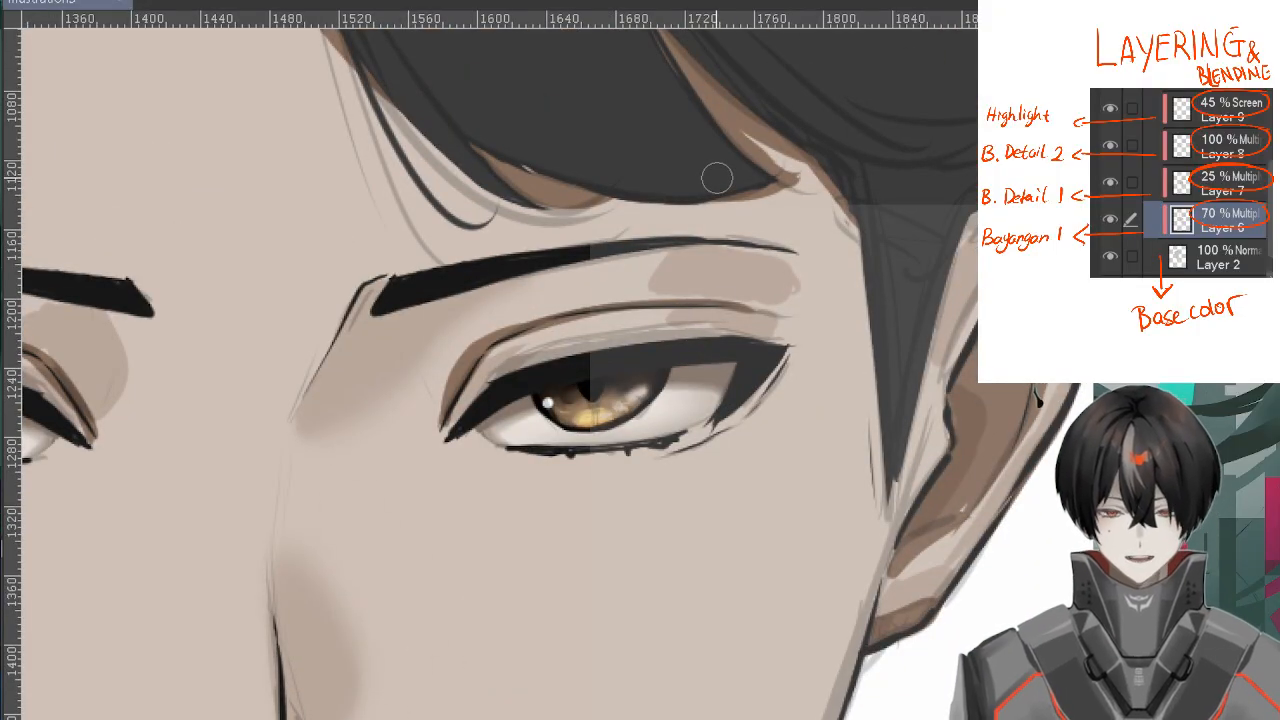
# Blend the light shadows around the eyelids of both eyes and the shadow beneath the lower lip
pyautogui.scroll(3, 717, 178)
pyautogui.scroll(-4, 809, 263)
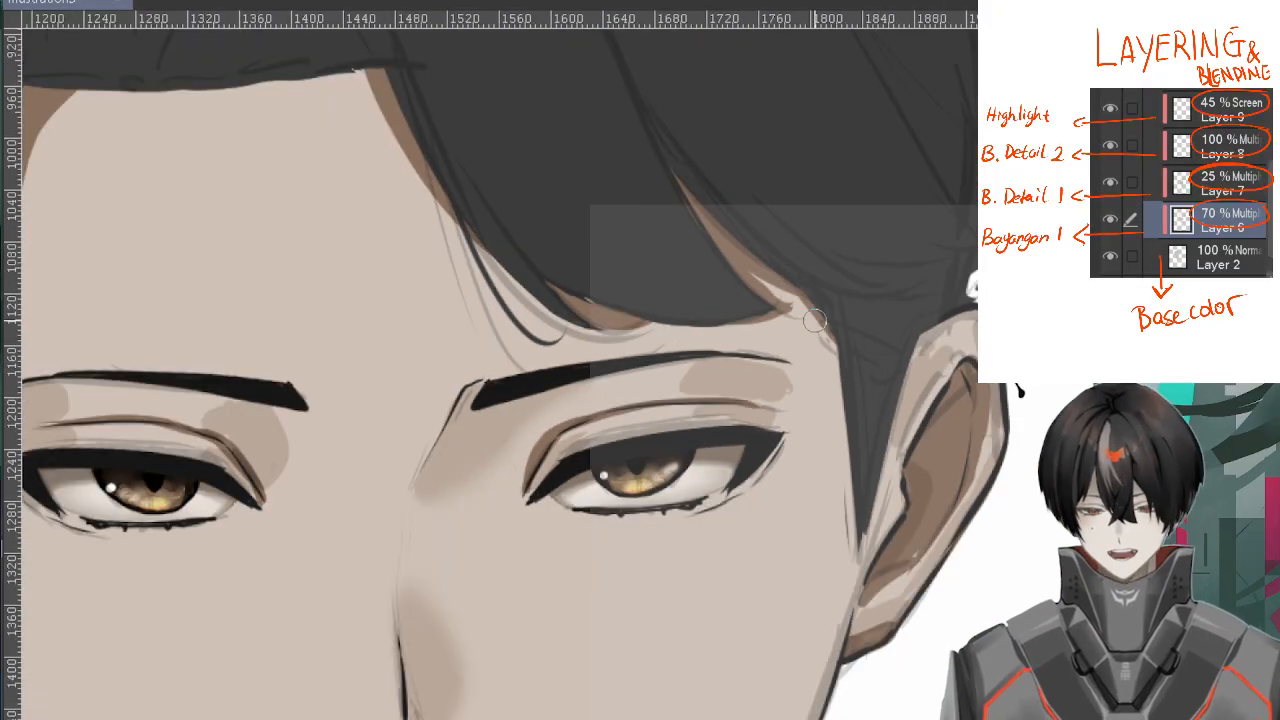
pyautogui.scroll(3, 677, 300)
pyautogui.scroll(-3, 658, 492)
pyautogui.scroll(1, 586, 457)
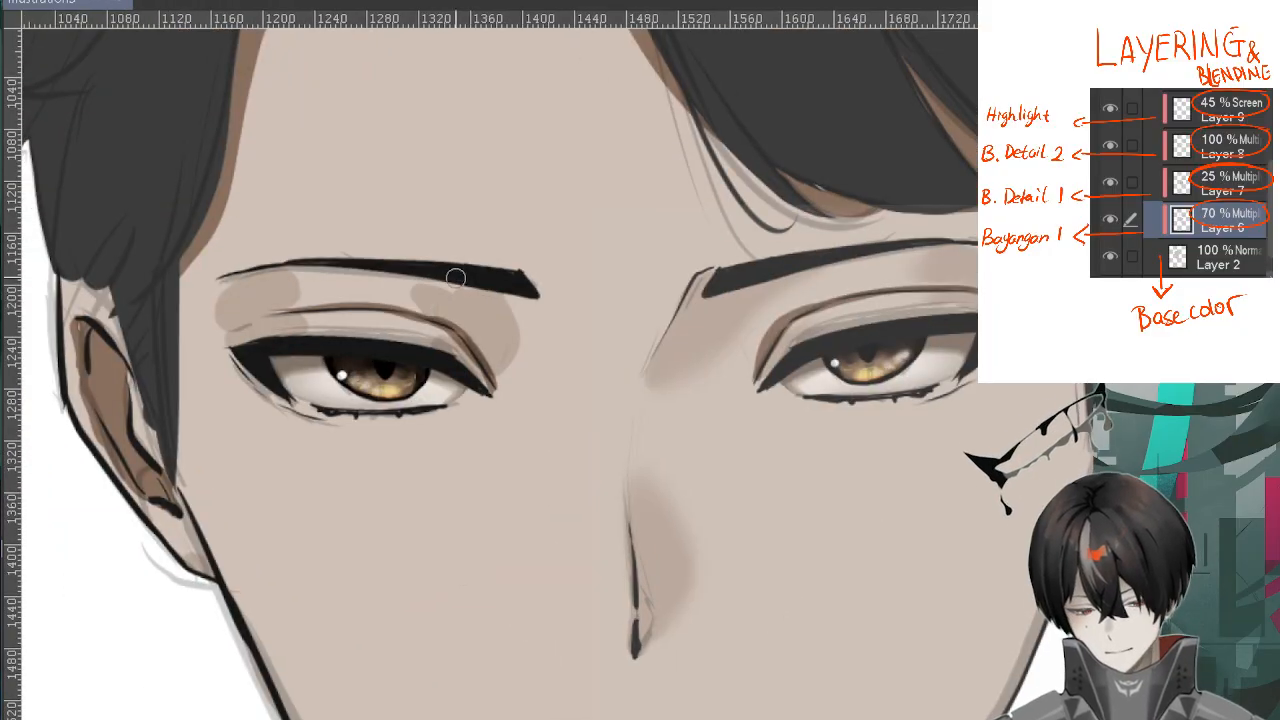
pyautogui.keyDown('space'); pyautogui.moveTo(760, 640); pyautogui.dragTo(640, 240); pyautogui.keyUp('space')
pyautogui.keyDown('space'); pyautogui.moveTo(680, 700); pyautogui.dragTo(597, 314); pyautogui.keyUp('space')
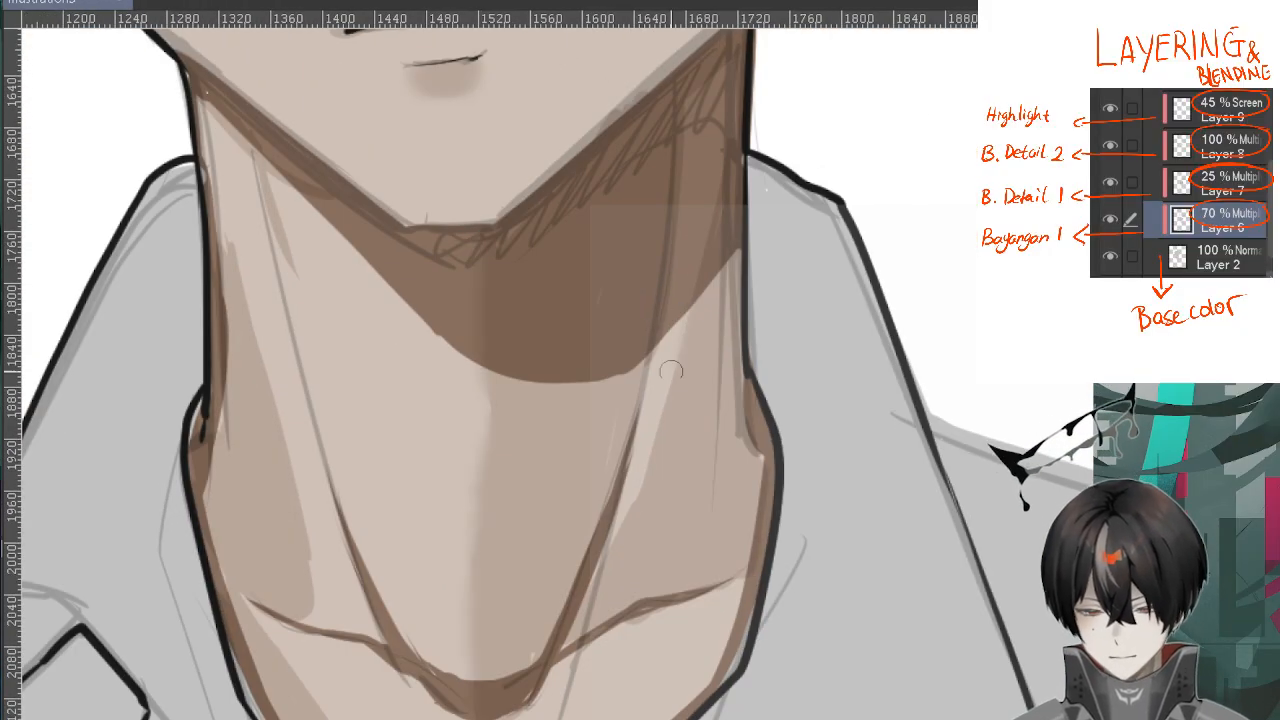
# Soften the edges of the light shadows on the sides and middle of the neck
pyautogui.keyDown('space'); pyautogui.moveTo(305, 486); pyautogui.dragTo(288, 226); pyautogui.keyUp('space')
pyautogui.scroll(-2, 314, 461)
pyautogui.keyDown('space'); pyautogui.moveTo(651, 257); pyautogui.dragTo(690, 640); pyautogui.keyUp('space')
pyautogui.scroll(2, 629, 427)
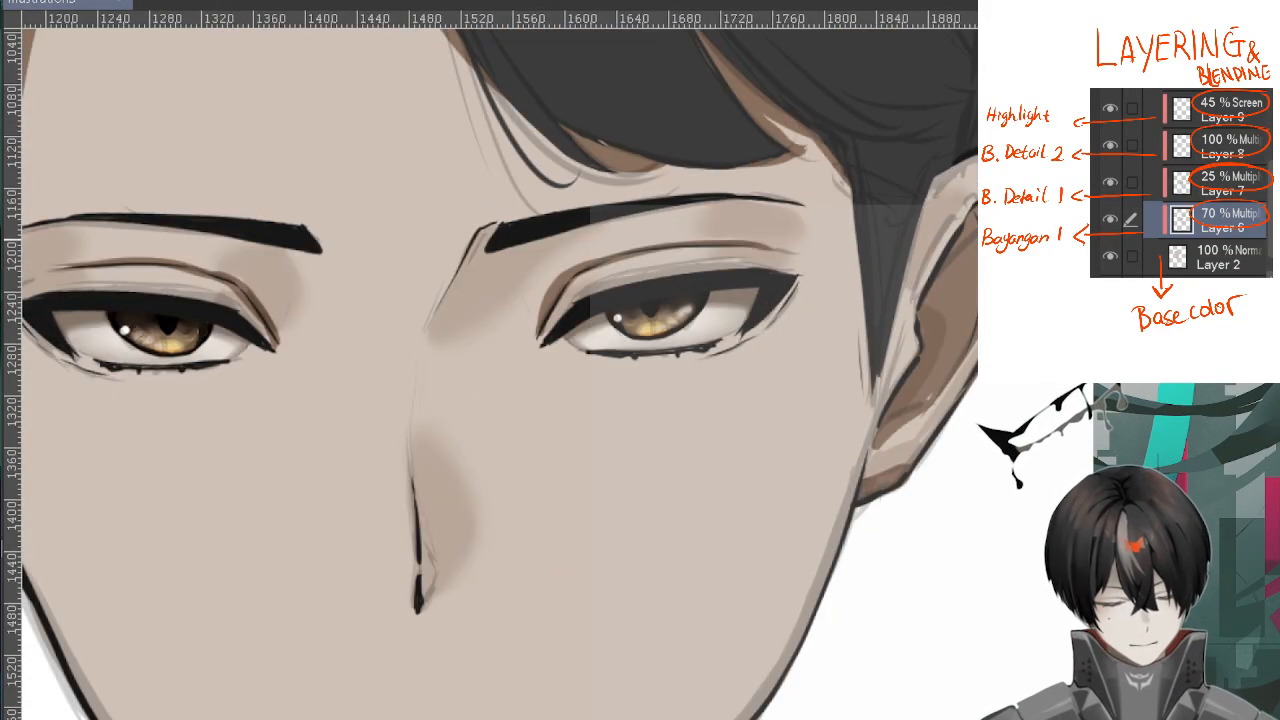
pyautogui.scroll(-3, 920, 262)
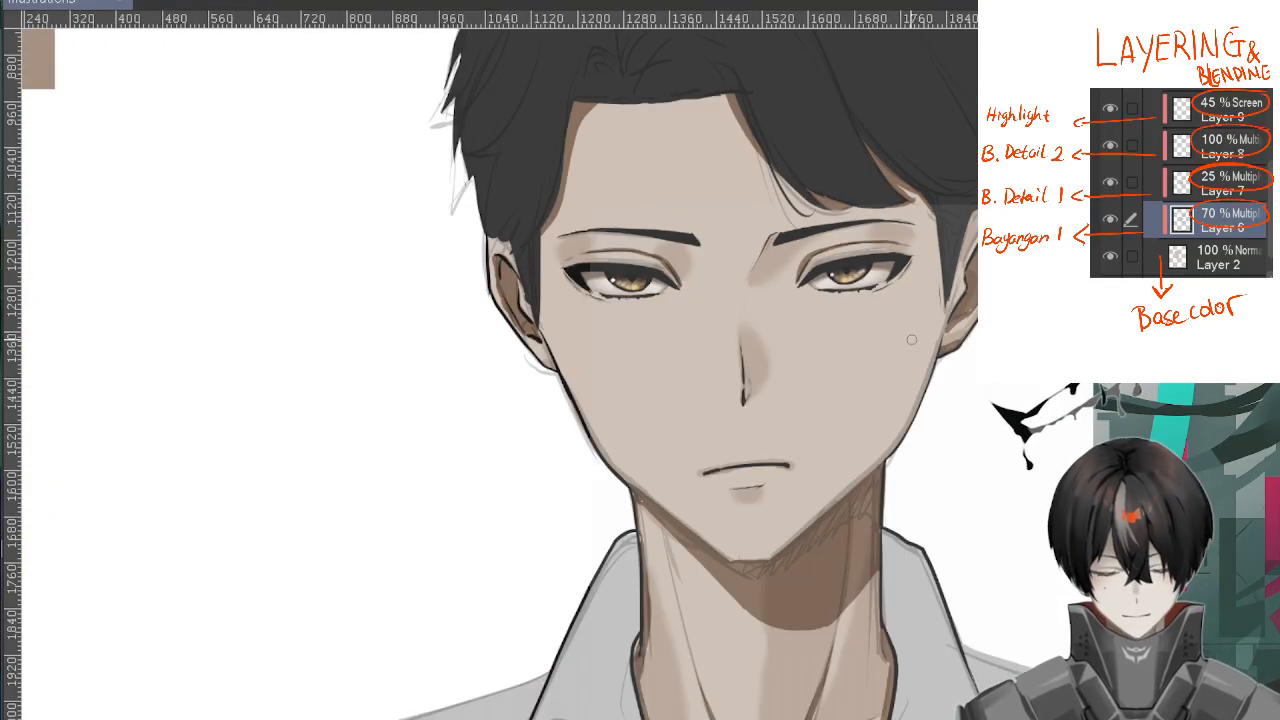
pyautogui.keyDown('space'); pyautogui.moveTo(948, 401); pyautogui.dragTo(838, 282); pyautogui.keyUp('space')
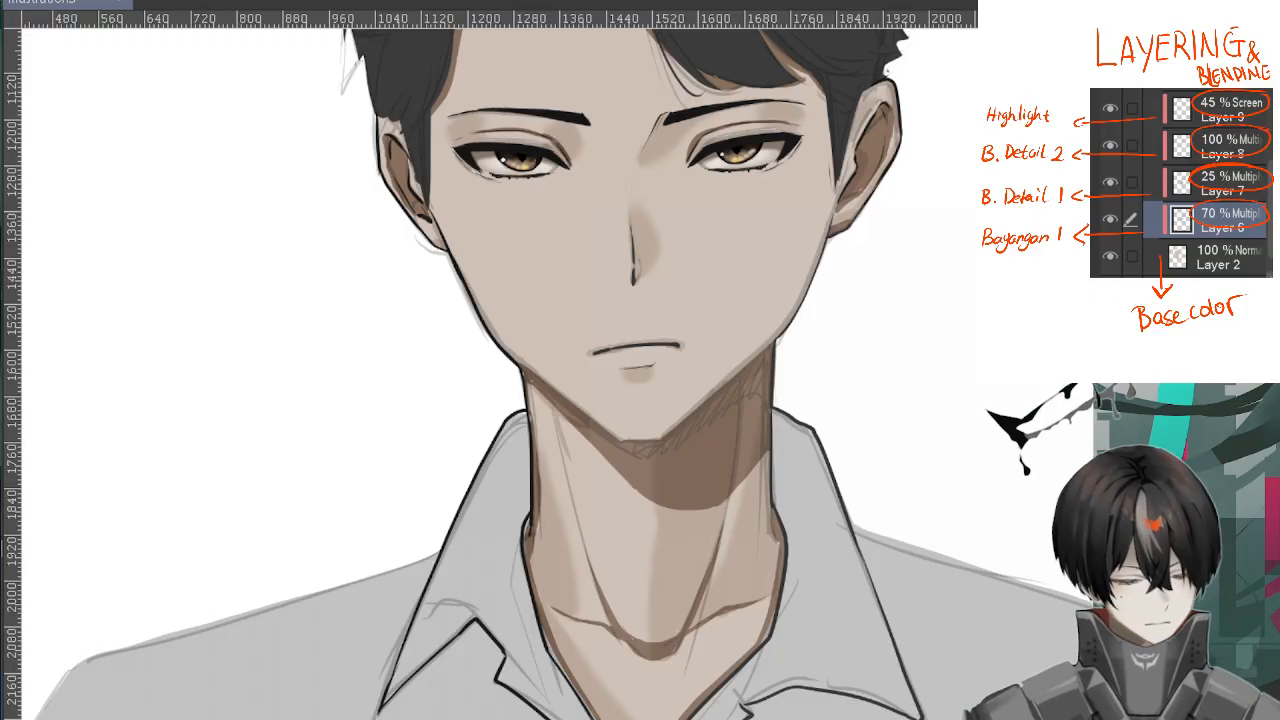
# Blend the lower edge of the dark cast shadow beneath the chin and jaw
pyautogui.scroll(2, 623, 414)
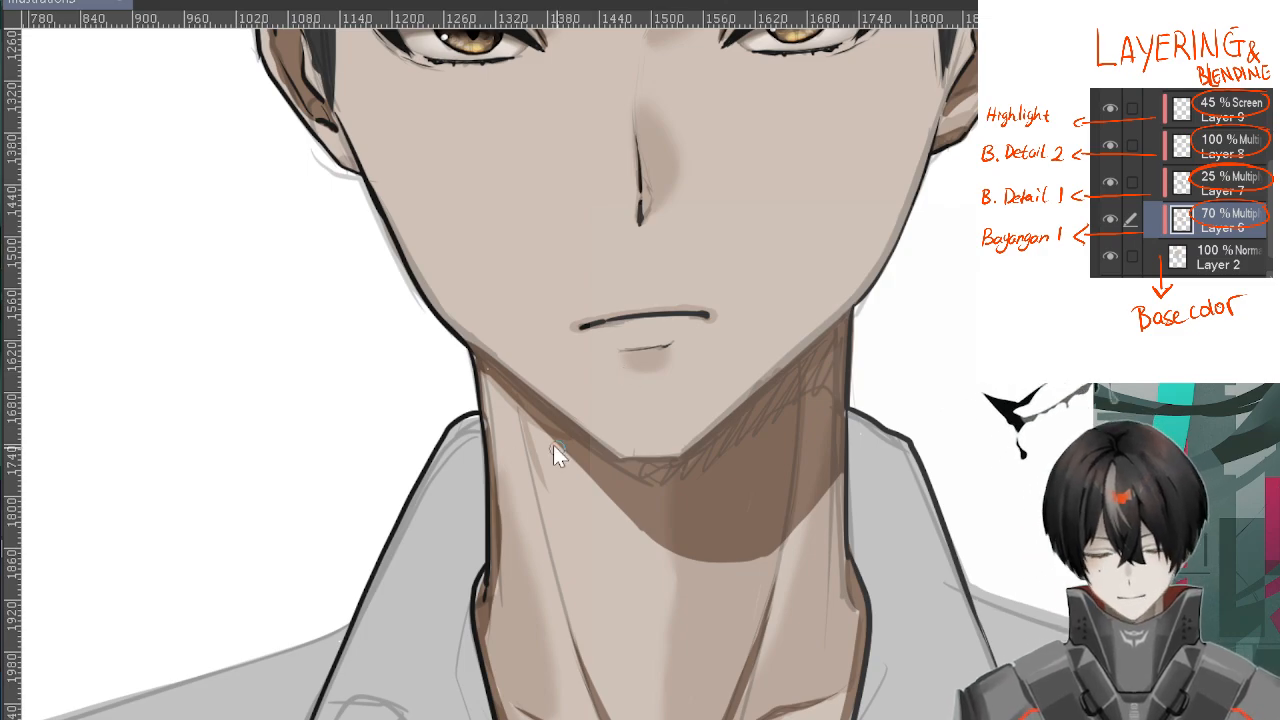
pyautogui.scroll(1, 556, 447)
pyautogui.moveTo(870, 412); pyautogui.dragTo(685, 322)
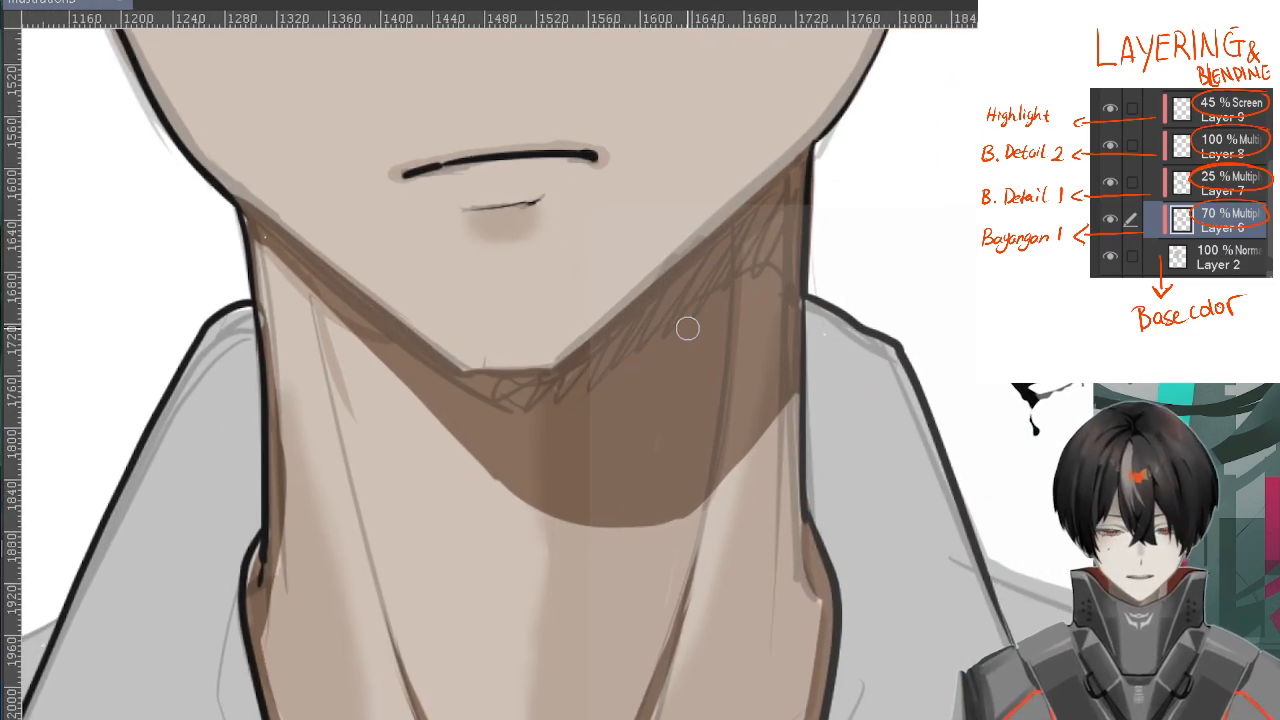
pyautogui.scroll(3, 315, 358)
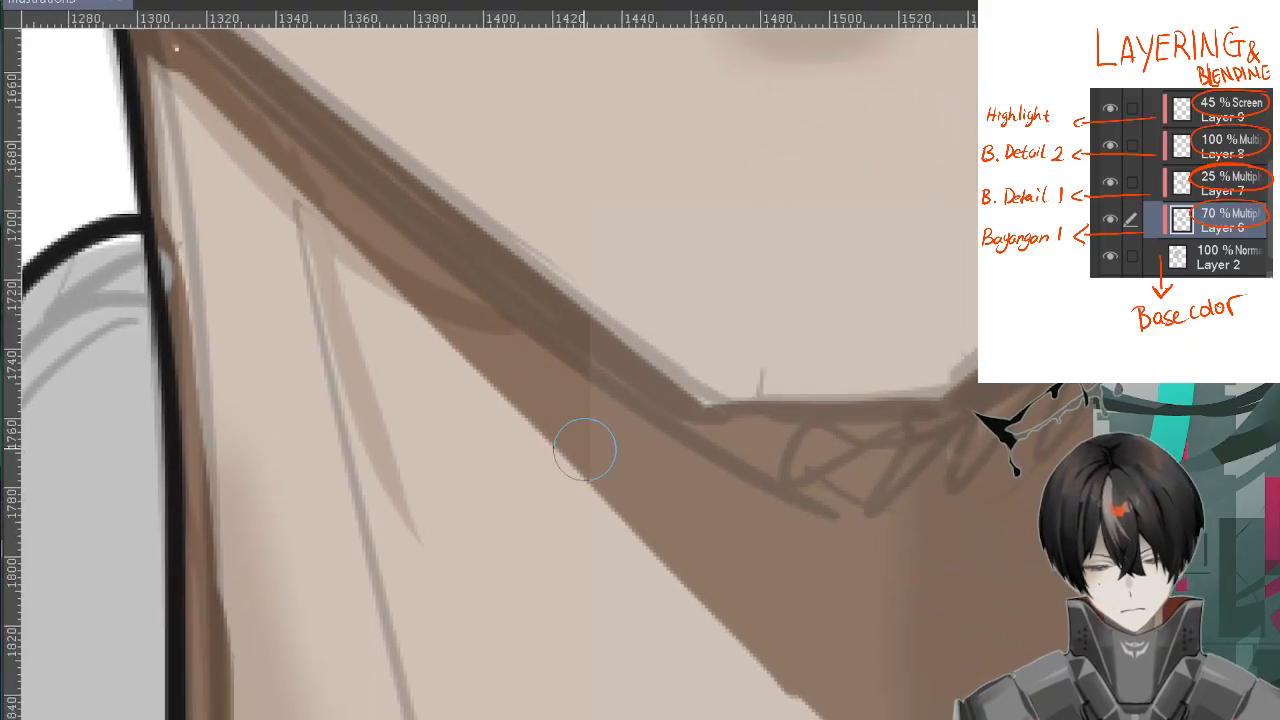
pyautogui.scroll(-2, 420, 320)
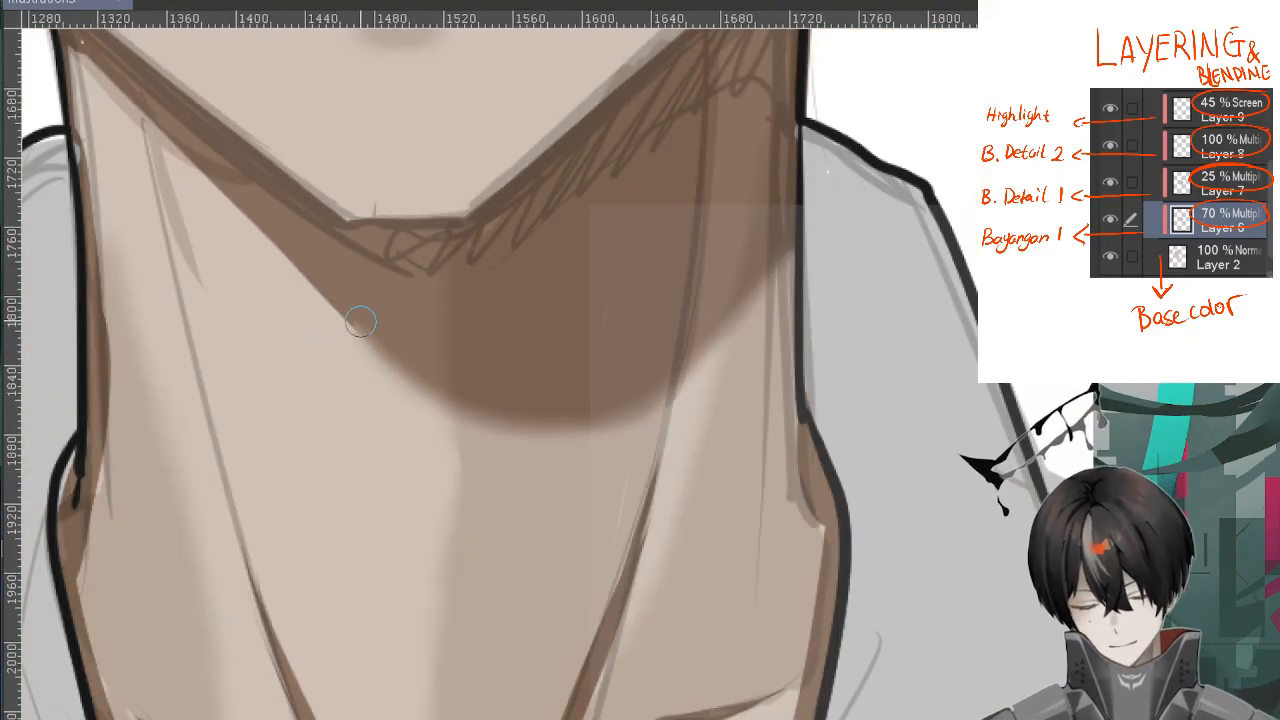
pyautogui.scroll(-1, 361, 321)
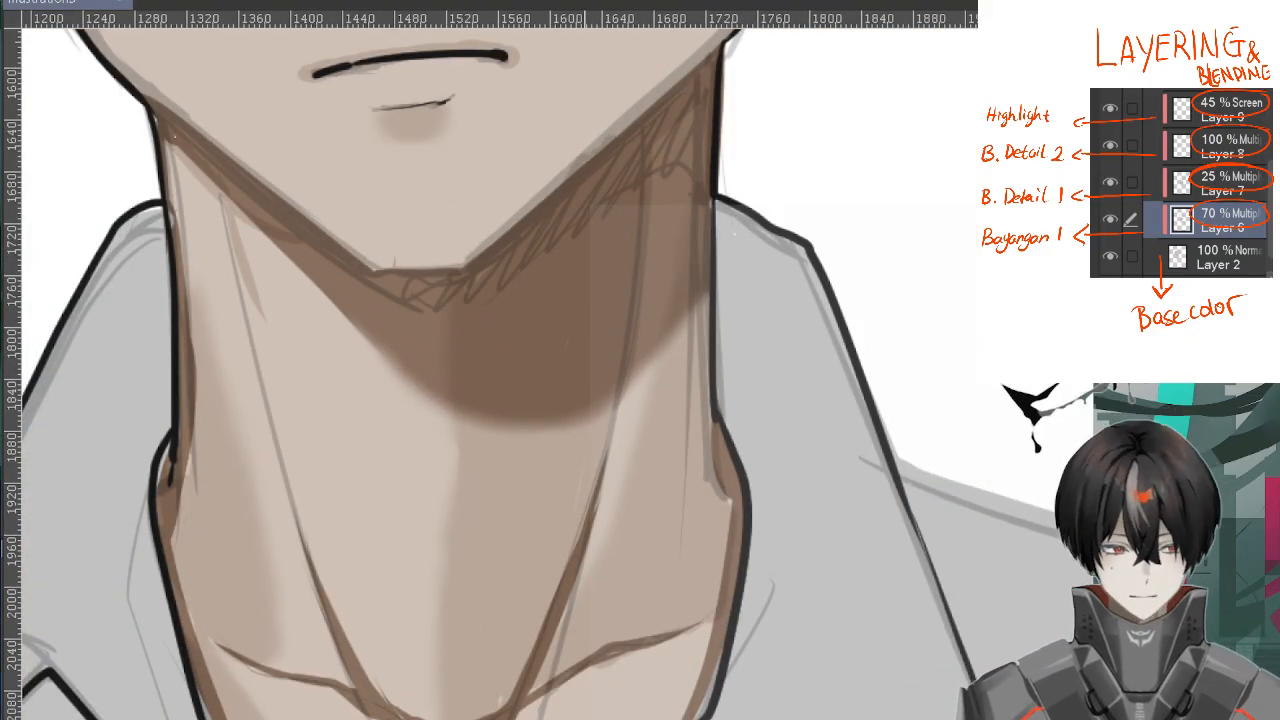
# Blend the dark shadows along the neck tendons and in the hollow between the collarbones
pyautogui.scroll(-3, 620, 300)
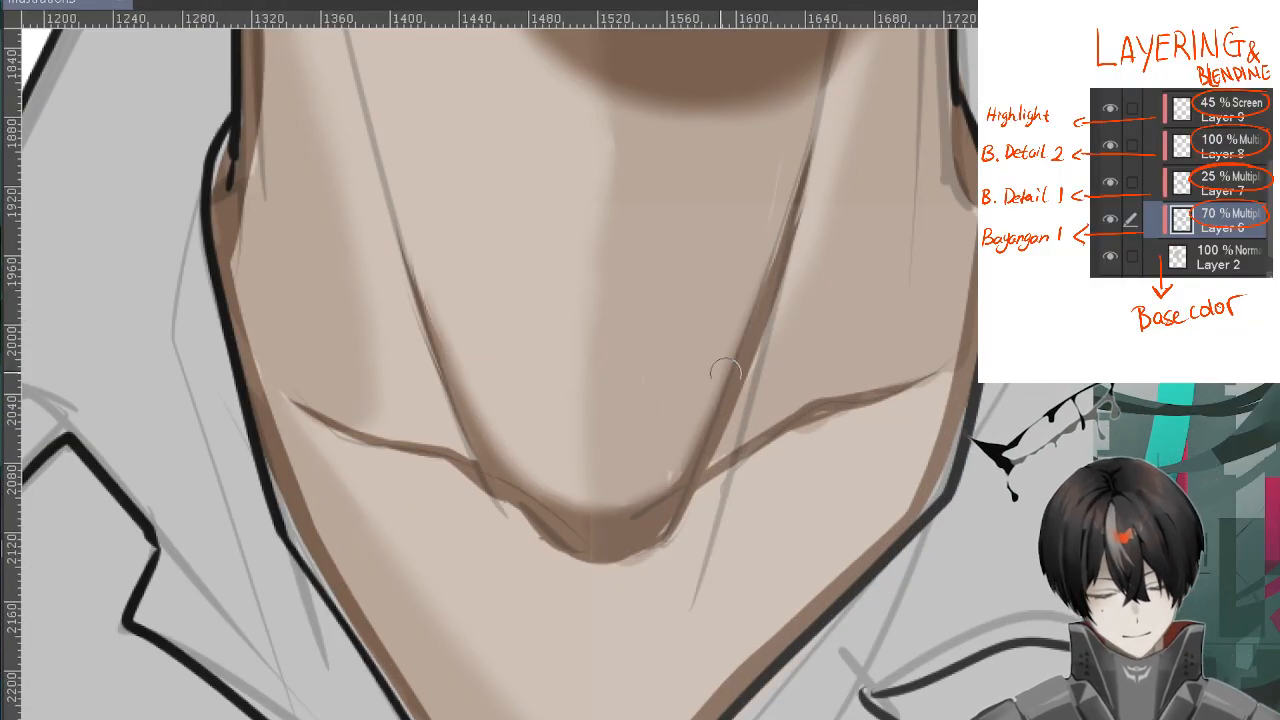
pyautogui.scroll(2, 943, 340)
pyautogui.moveTo(806, 520); pyautogui.dragTo(642, 532)
pyautogui.scroll(-2, 630, 491)
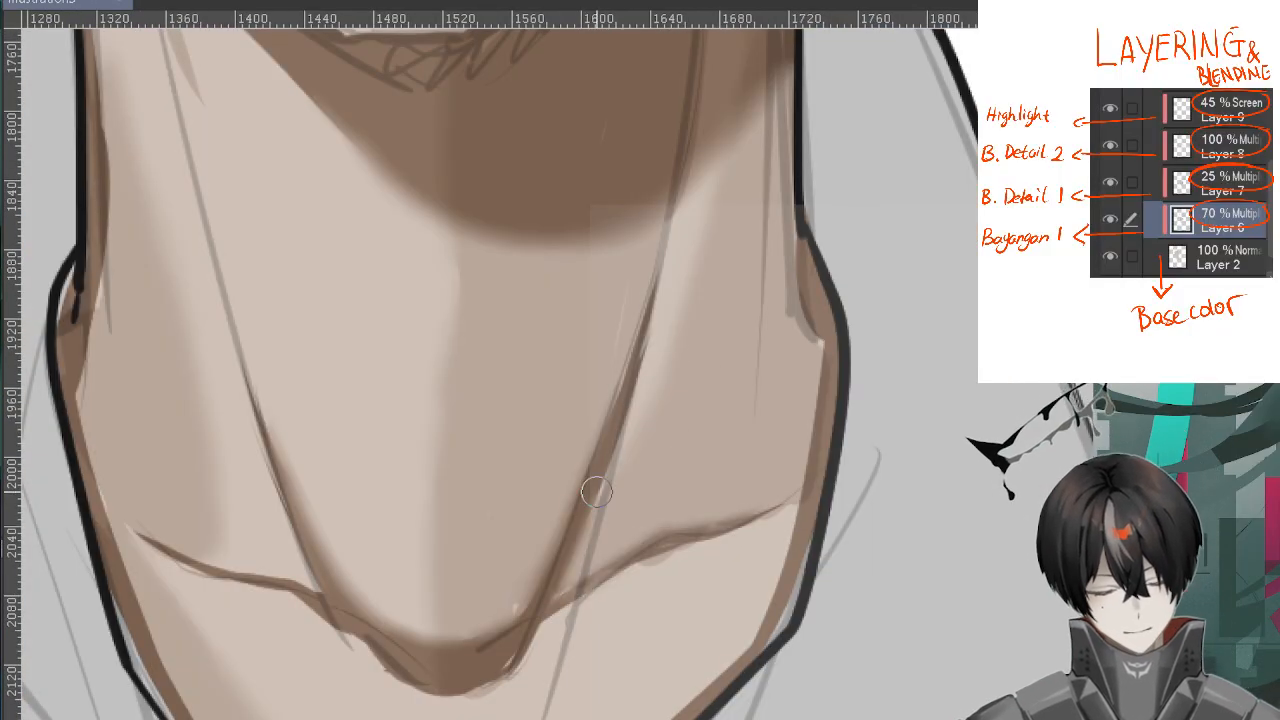
pyautogui.moveTo(597, 491); pyautogui.dragTo(640, 320)
# Soften the dark shadows running down both outer sides of the neck
pyautogui.moveTo(784, 248); pyautogui.dragTo(815, 420)
pyautogui.moveTo(98, 246); pyautogui.dragTo(96, 466)
pyautogui.scroll(-2, 96, 466)
pyautogui.scroll(2, 757, 246)
pyautogui.scroll(1, 757, 246)
pyautogui.moveTo(296, 232); pyautogui.dragTo(262, 284)
pyautogui.scroll(-3, 249, 273)
pyautogui.moveTo(713, 465); pyautogui.dragTo(890, 312)
pyautogui.scroll(-1, 890, 312)
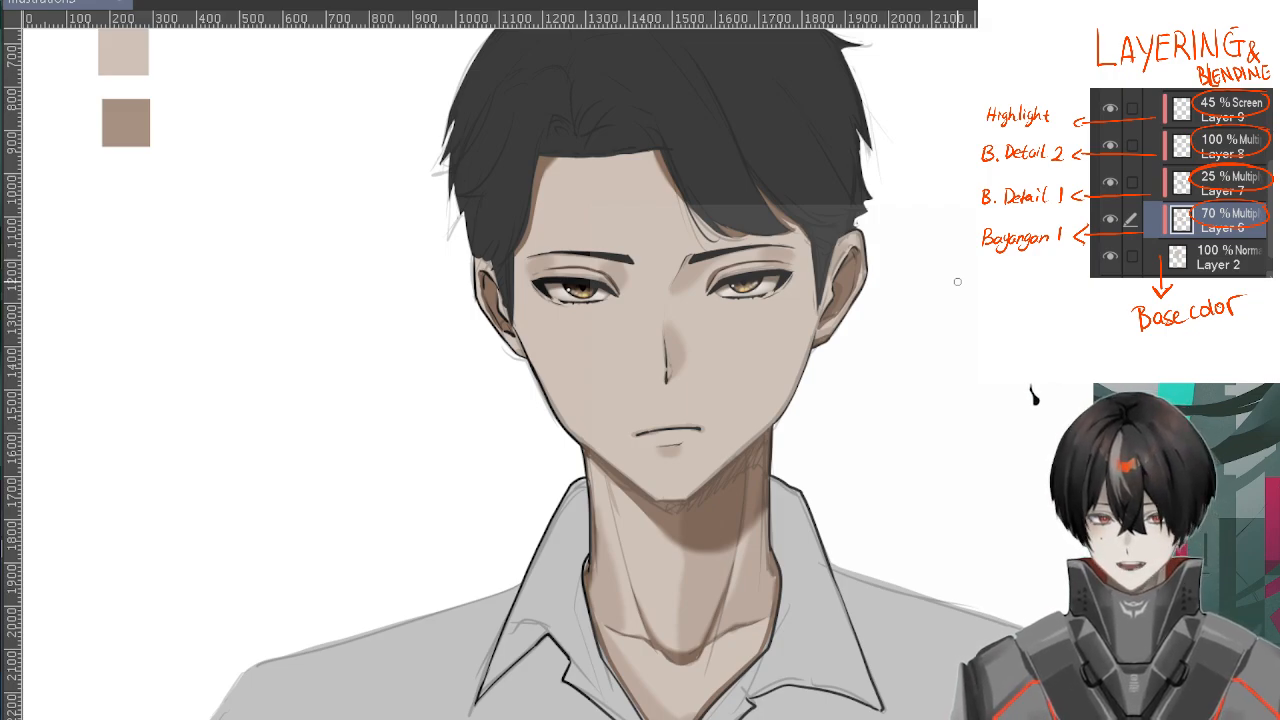
# Sample the darker brown skin swatch as the painting colour
pyautogui.moveTo(923, 260); pyautogui.dragTo(829, 279)
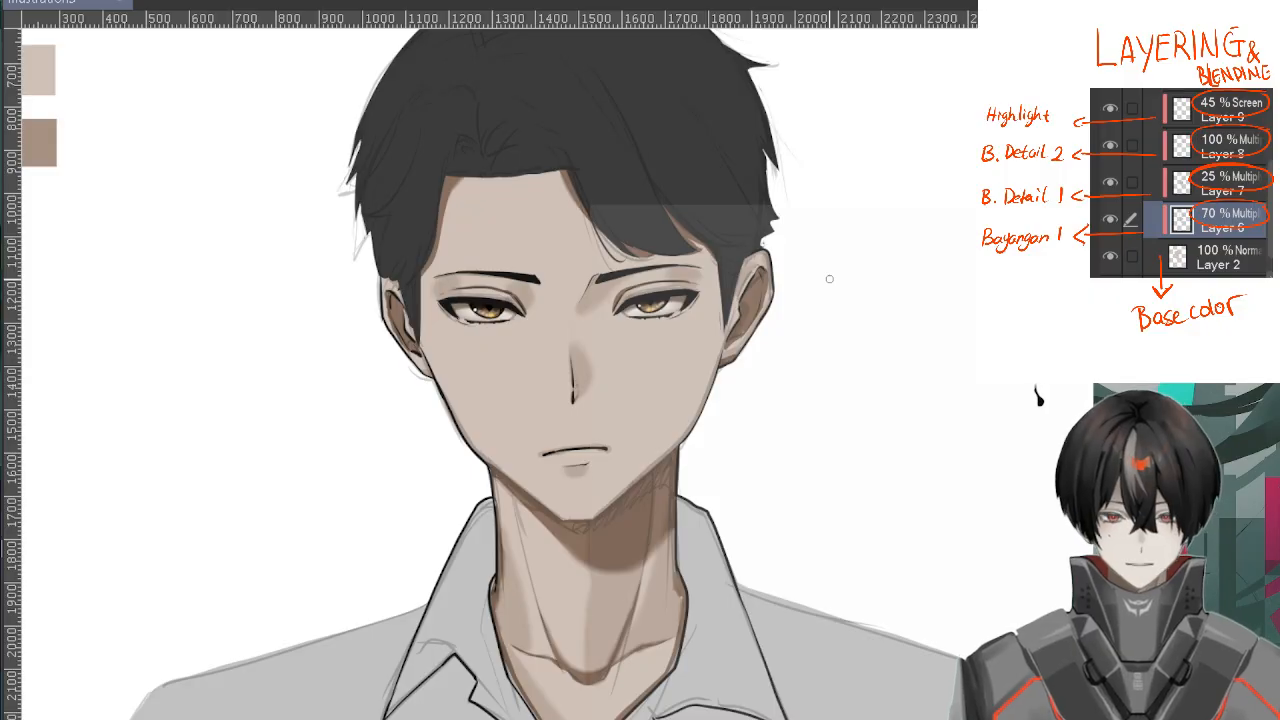
pyautogui.moveTo(743, 338); pyautogui.dragTo(804, 328)
pyautogui.keyDown('alt'); pyautogui.click(105, 120); pyautogui.keyUp('alt')
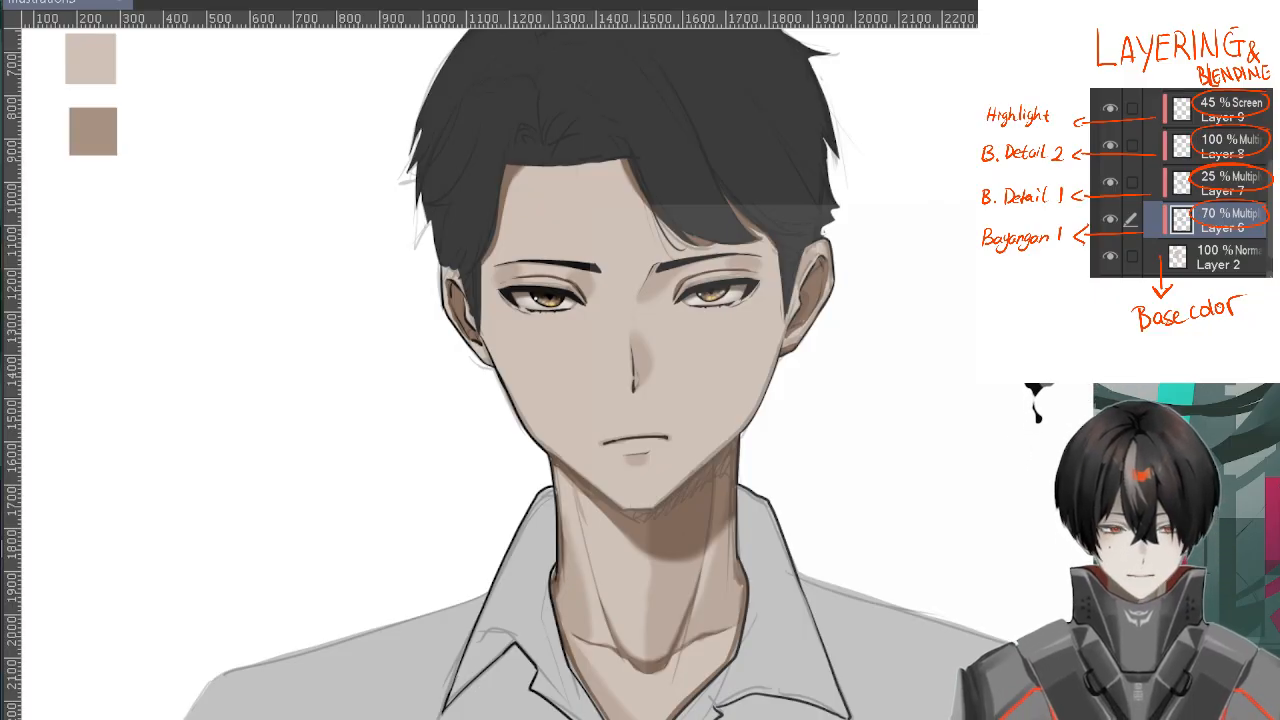
pyautogui.keyDown('alt'); pyautogui.click(84, 109); pyautogui.keyUp('alt')
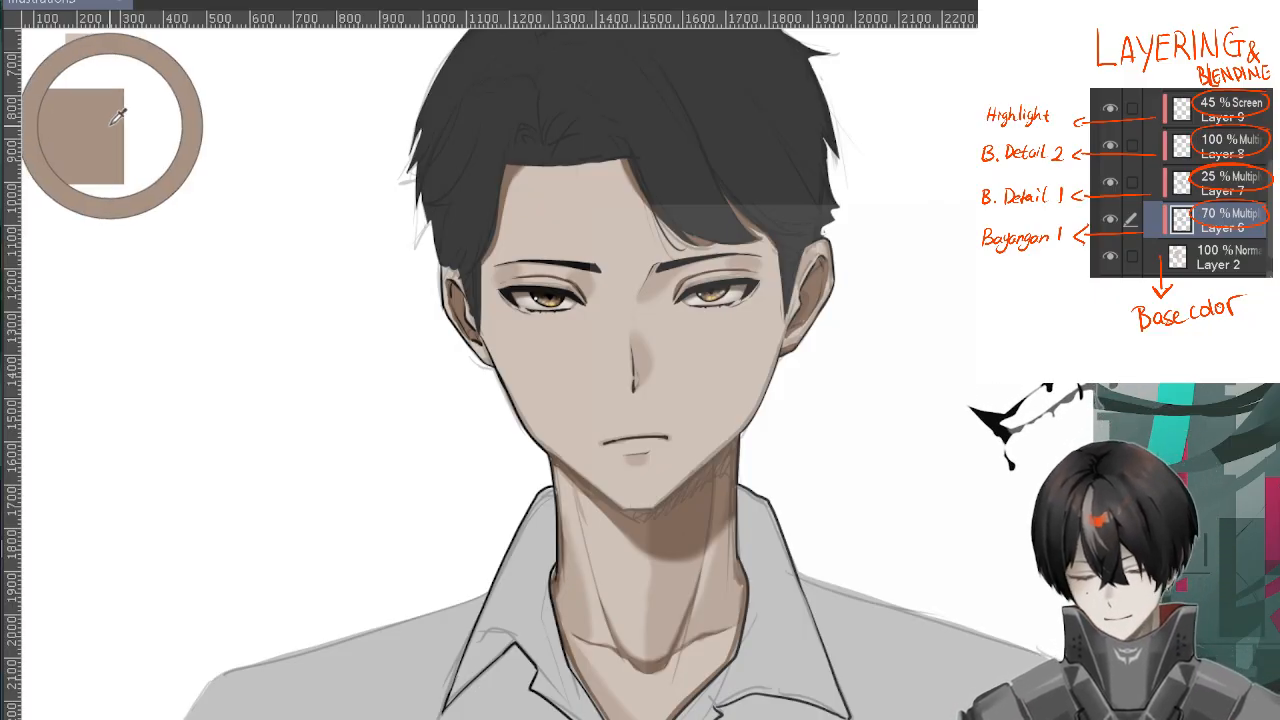
# Paint a deeper second shadow on the neck directly beneath the jawline, up to the jaw's corner
pyautogui.scroll(2, 84, 109)
pyautogui.moveTo(903, 523); pyautogui.dragTo(198, 168)
pyautogui.moveTo(800, 480); pyautogui.dragTo(814, 431)
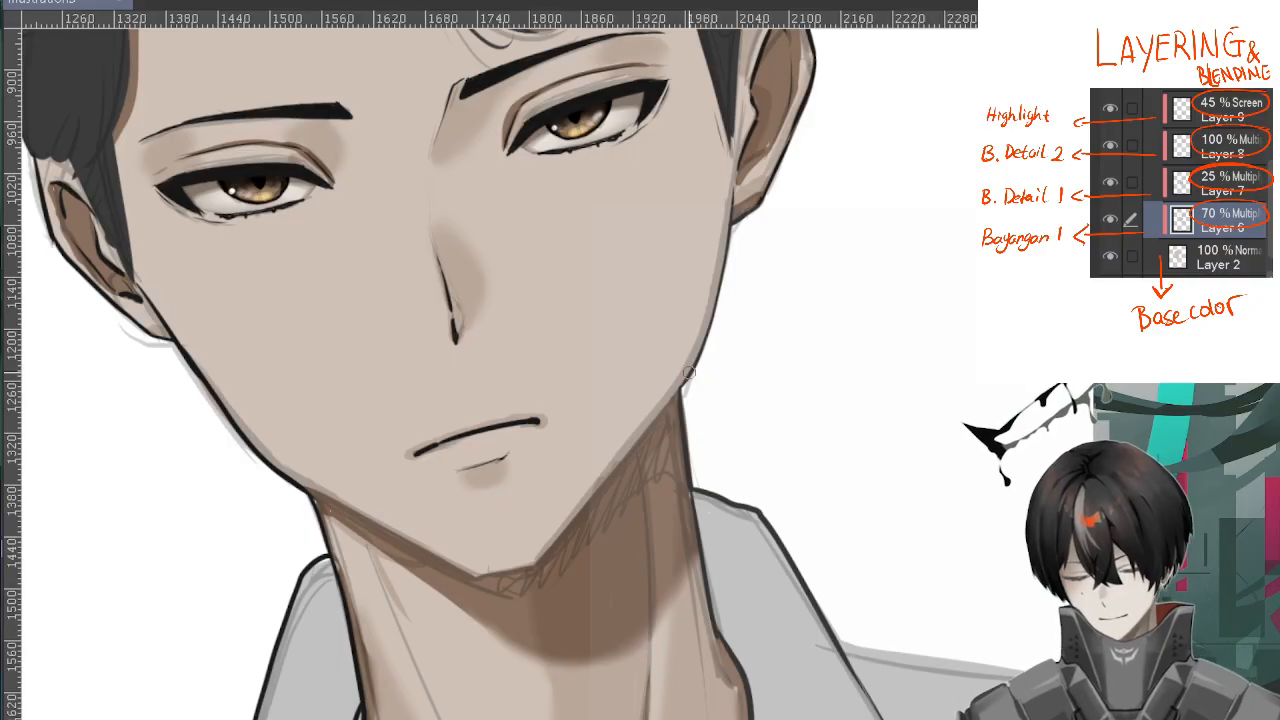
pyautogui.scroll(1, 690, 400)
pyautogui.scroll(1, 675, 405)
pyautogui.moveTo(654, 418); pyautogui.dragTo(534, 534)
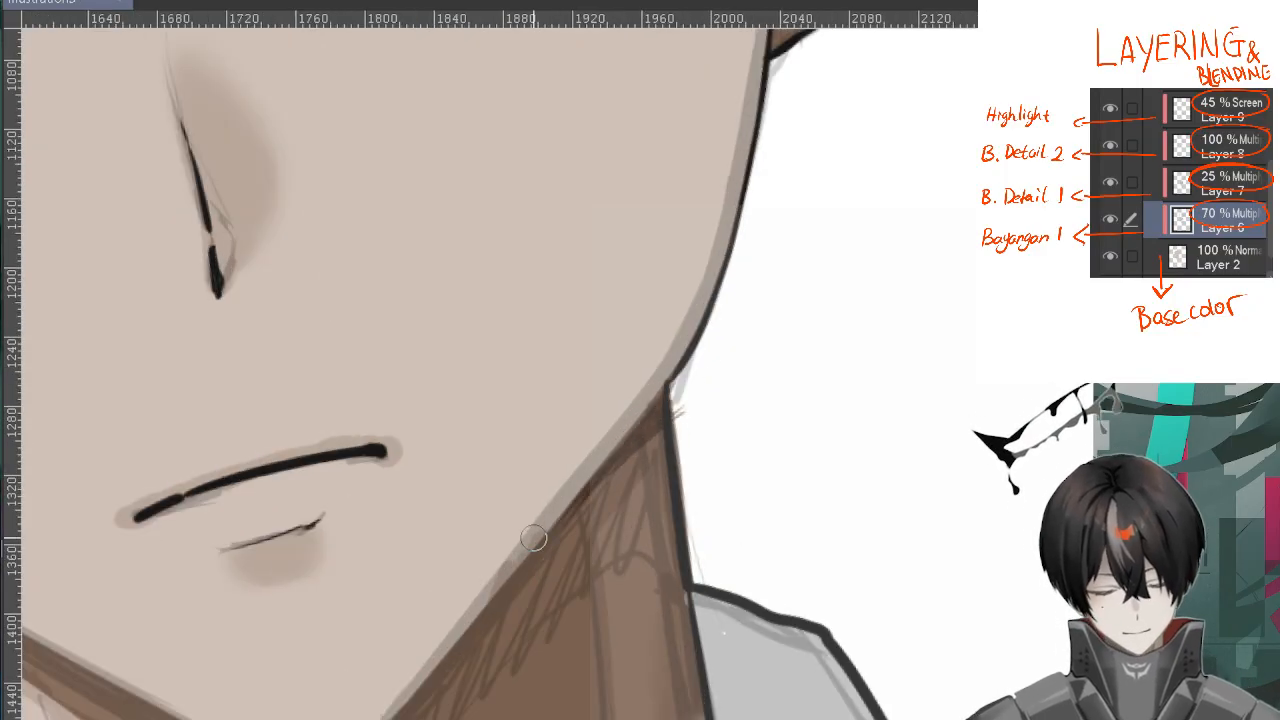
pyautogui.scroll(-2, 770, 280)
pyautogui.scroll(4, 748, 345)
pyautogui.moveTo(425, 585); pyautogui.dragTo(626, 349)
pyautogui.scroll(-2, 617, 322)
pyautogui.moveTo(622, 440)
pyautogui.mouseDown()
pyautogui.moveTo(600, 389)
pyautogui.moveTo(415, 582)
pyautogui.mouseUp()
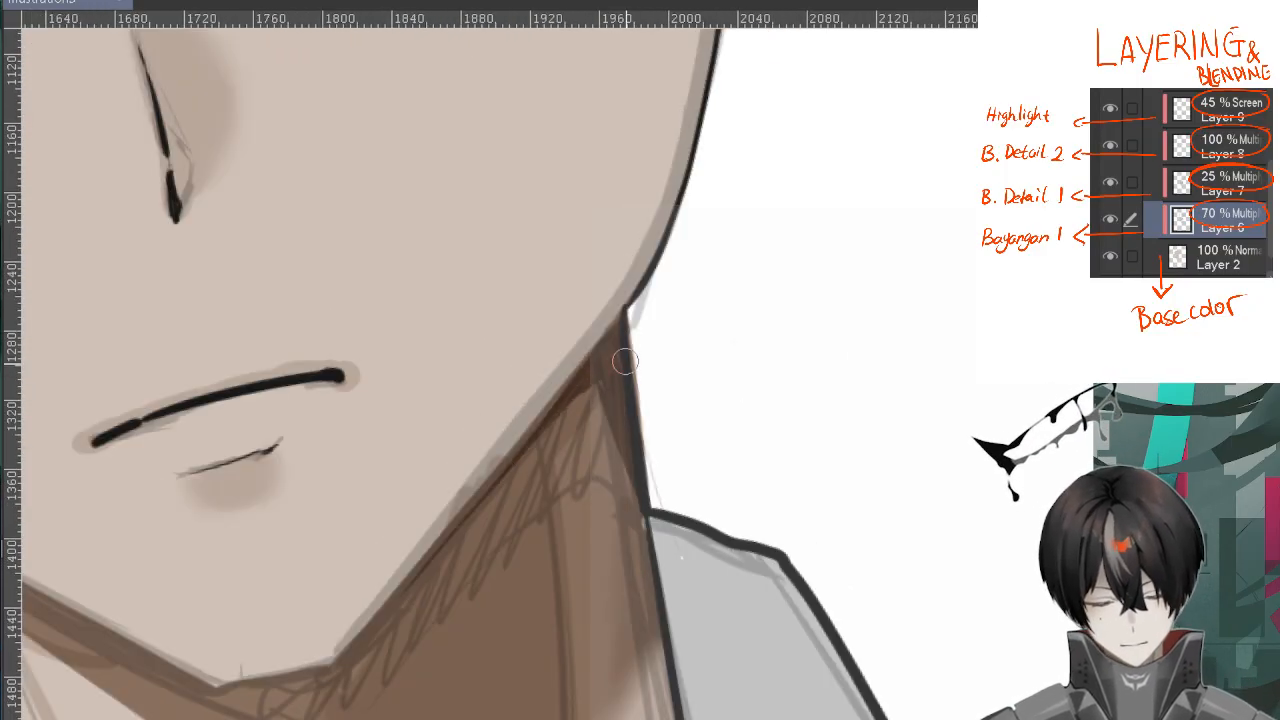
# Paint deeper shadow accents along both sides of the neck where it meets the shirt collar
pyautogui.scroll(-2, 510, 462)
pyautogui.moveTo(614, 506); pyautogui.dragTo(735, 75)
pyautogui.scroll(1, 674, 334)
pyautogui.moveTo(674, 334); pyautogui.dragTo(688, 350)
pyautogui.moveTo(148, 510); pyautogui.dragTo(138, 511)
pyautogui.scroll(-2, 770, 440)
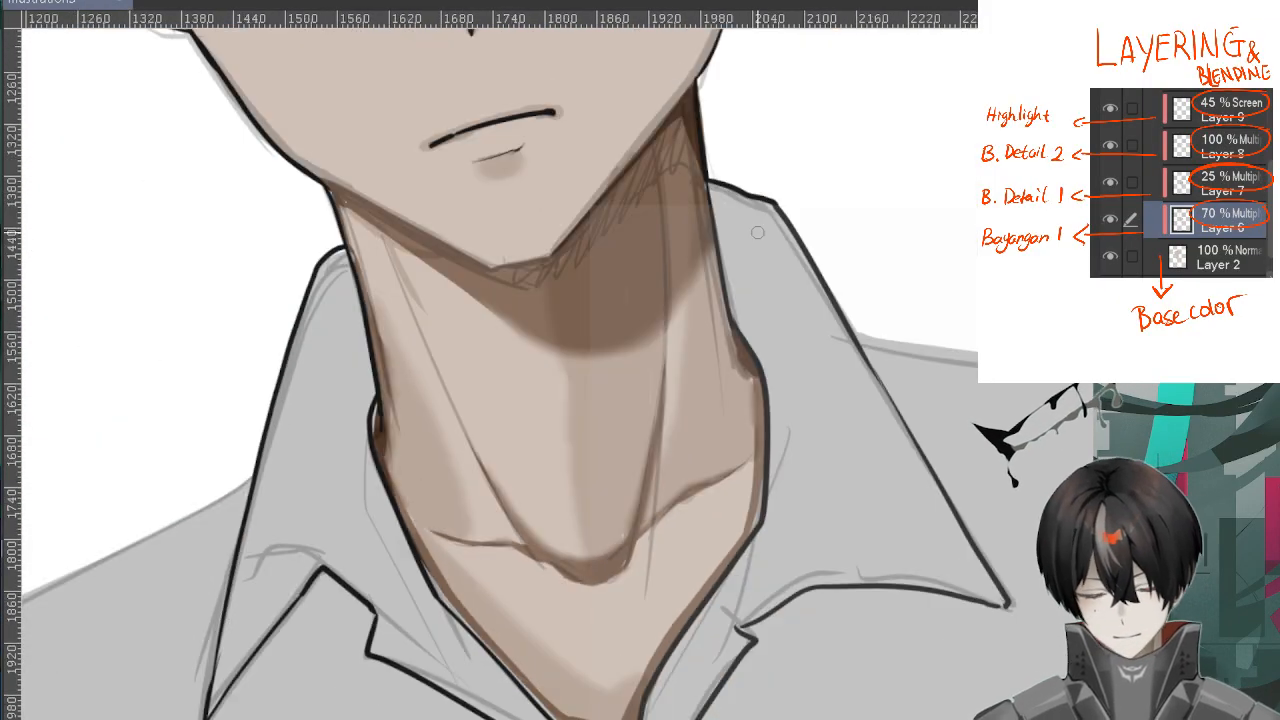
pyautogui.moveTo(725, 120); pyautogui.dragTo(610, 450)
pyautogui.scroll(3, 617, 328)
pyautogui.moveTo(648, 166)
pyautogui.mouseDown()
pyautogui.moveTo(640, 265)
pyautogui.moveTo(690, 60)
pyautogui.mouseUp()
pyautogui.scroll(-1, 655, 300)
pyautogui.moveTo(676, 191); pyautogui.dragTo(672, 136)
# Paint deeper shadow accents inside the ears
pyautogui.scroll(1, 680, 180)
pyautogui.moveTo(301, 407); pyautogui.dragTo(866, 331)
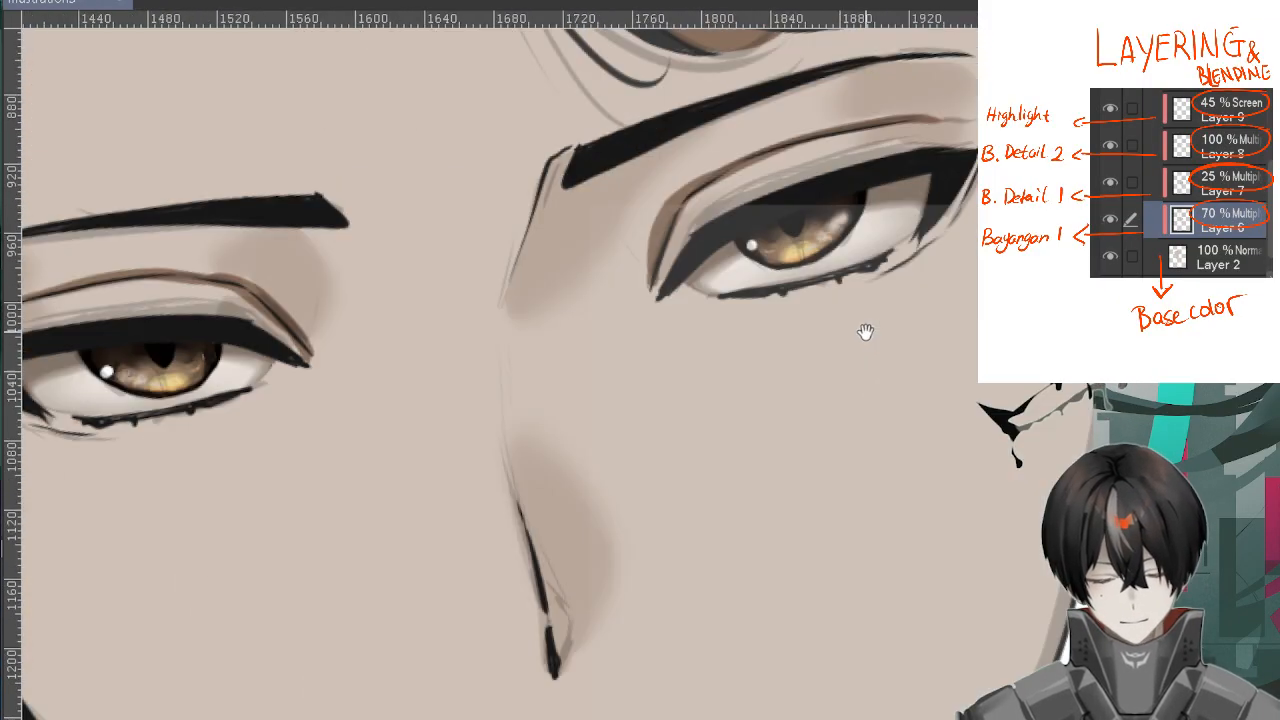
pyautogui.moveTo(354, 400); pyautogui.dragTo(890, 211)
pyautogui.moveTo(354, 203); pyautogui.dragTo(411, 331)
pyautogui.scroll(-3, 411, 331)
pyautogui.moveTo(964, 309); pyautogui.dragTo(940, 341)
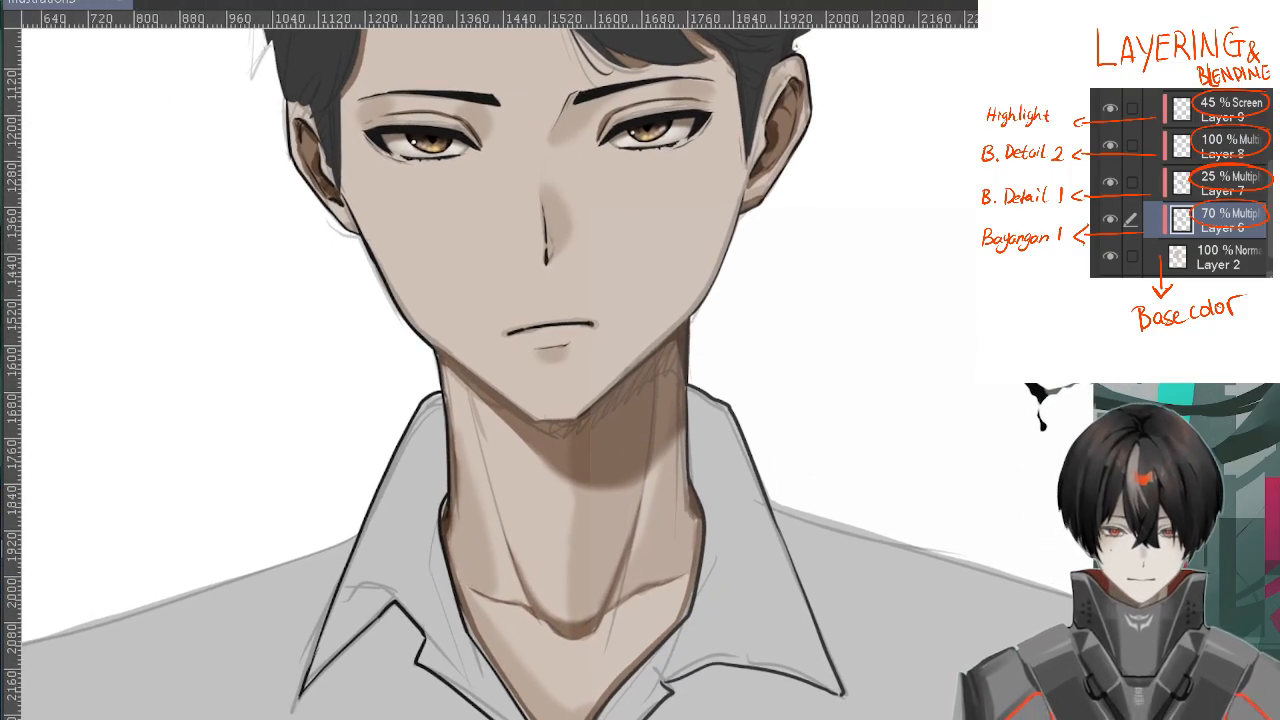
pyautogui.scroll(2, 670, 385)
pyautogui.scroll(-2, 760, 272)
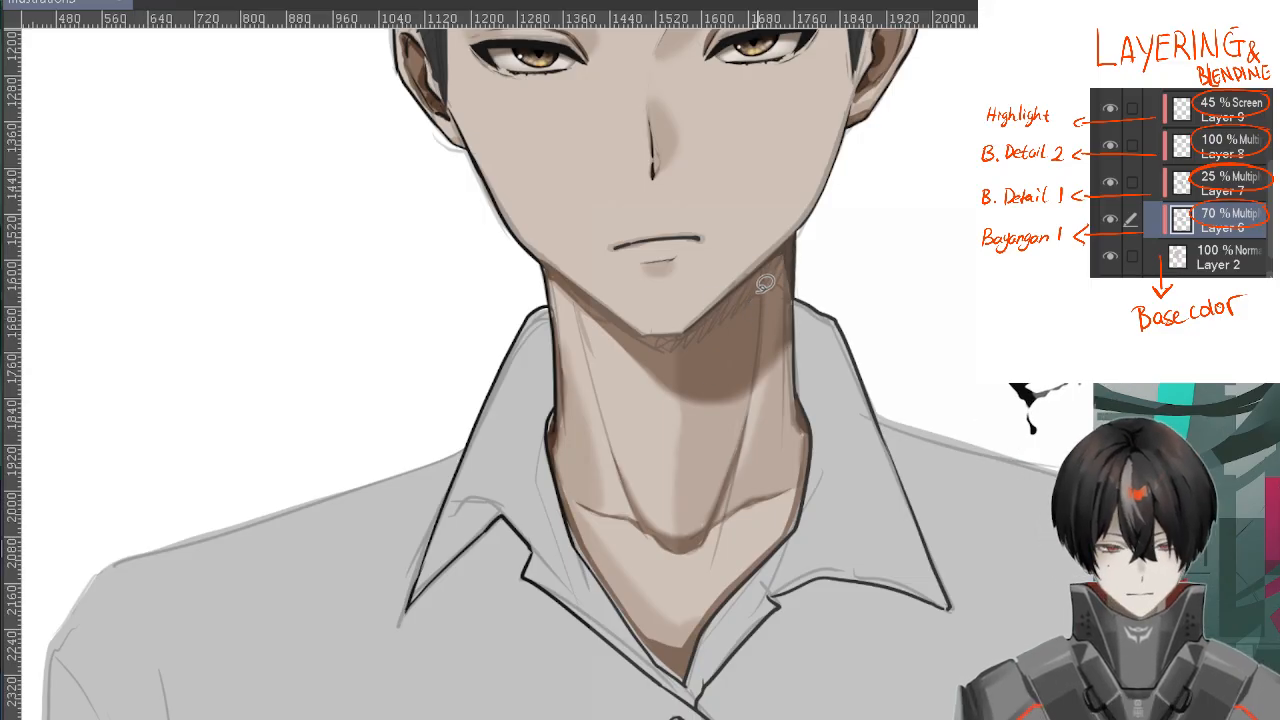
pyautogui.scroll(1, 840, 290)
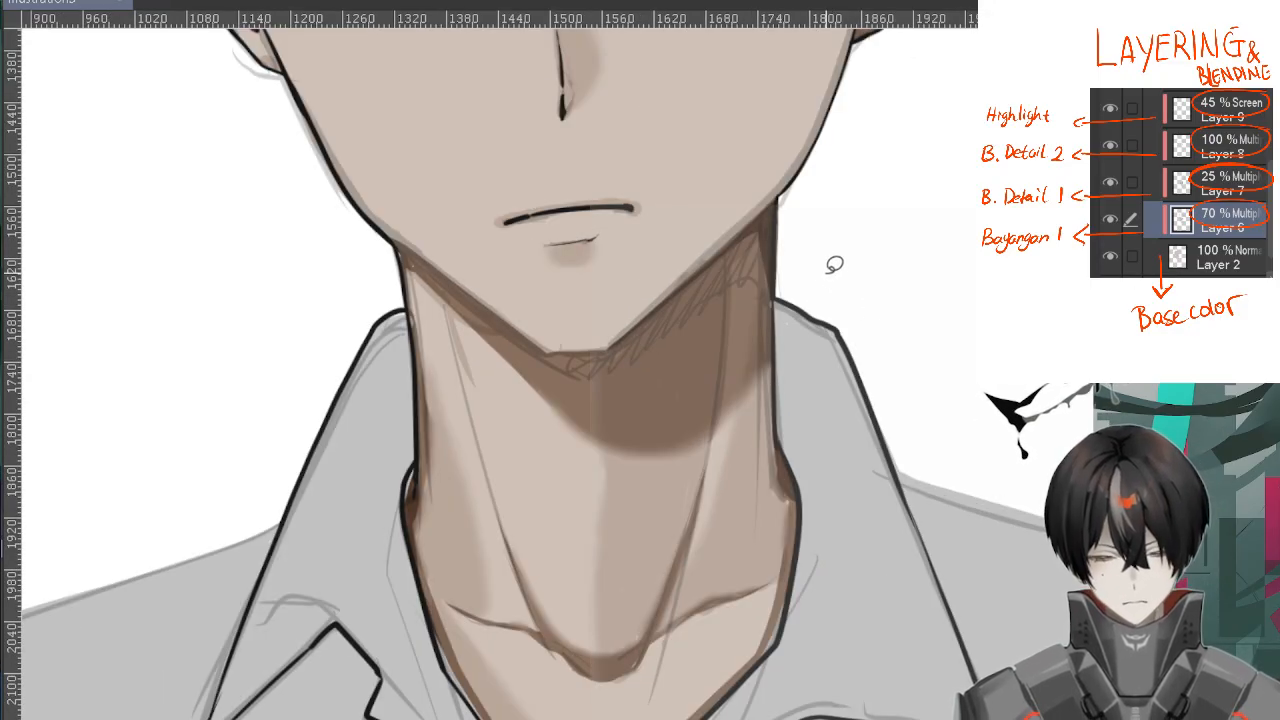
pyautogui.scroll(1, 740, 272)
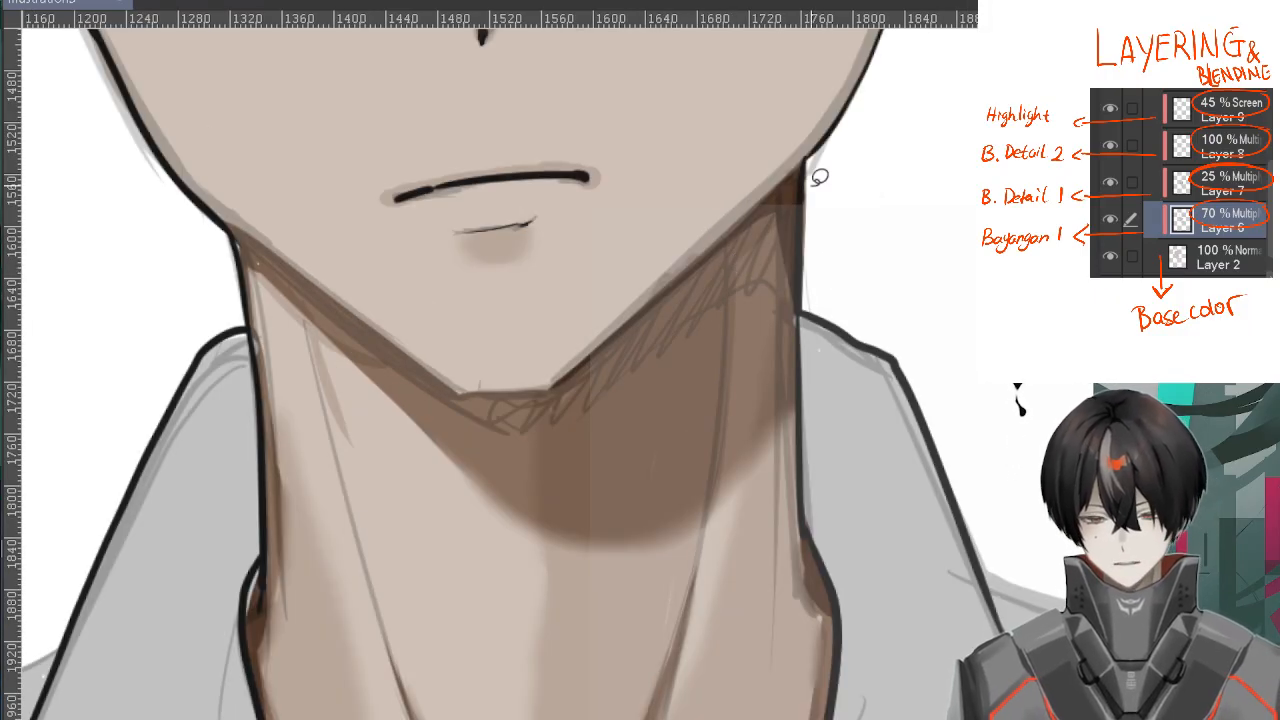
pyautogui.moveTo(819, 177)
pyautogui.mouseDown()
pyautogui.moveTo(812, 162)
pyautogui.moveTo(752, 212)
pyautogui.moveTo(540, 470)
pyautogui.moveTo(853, 380)
pyautogui.moveTo(893, 298)
pyautogui.mouseUp()
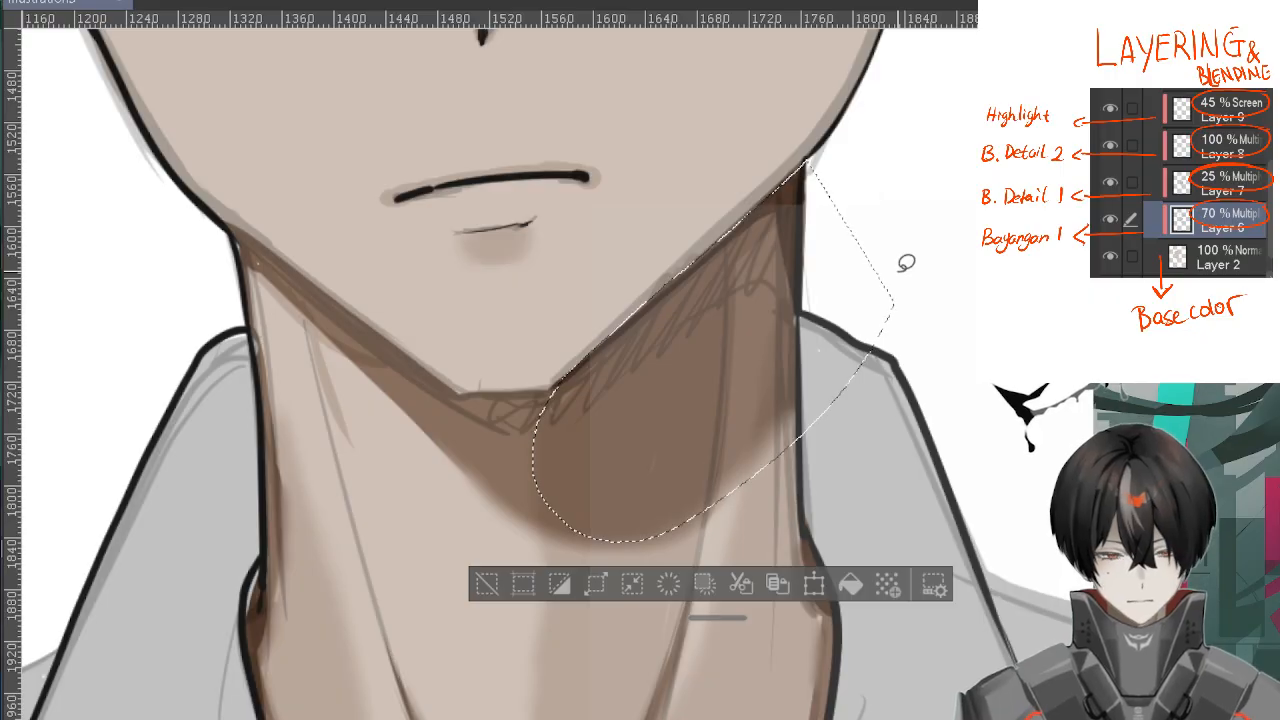
pyautogui.click(487, 584)
pyautogui.hotkey('ctrl', 'z')
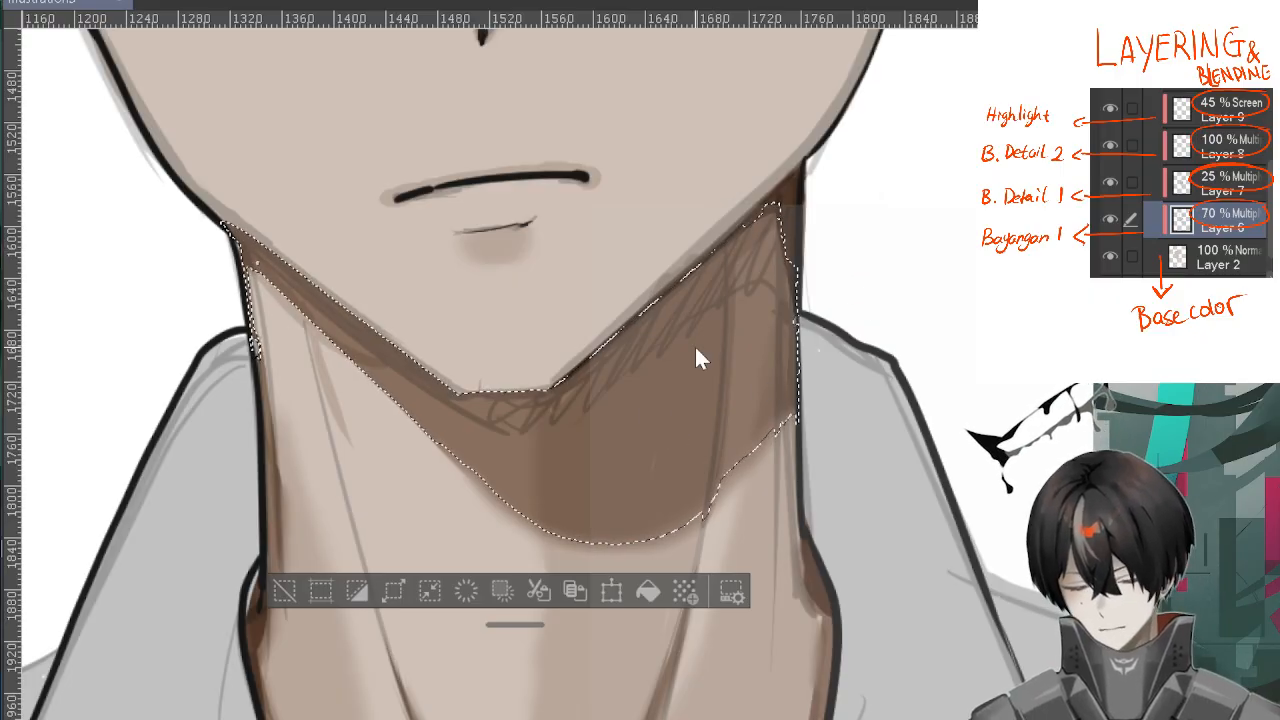
# Deepen the selected neck shadow beneath the jaw with a large soft brush on its shaded side, and clear the selection
pyautogui.scroll(-2, 694, 357)
pyautogui.press('b')
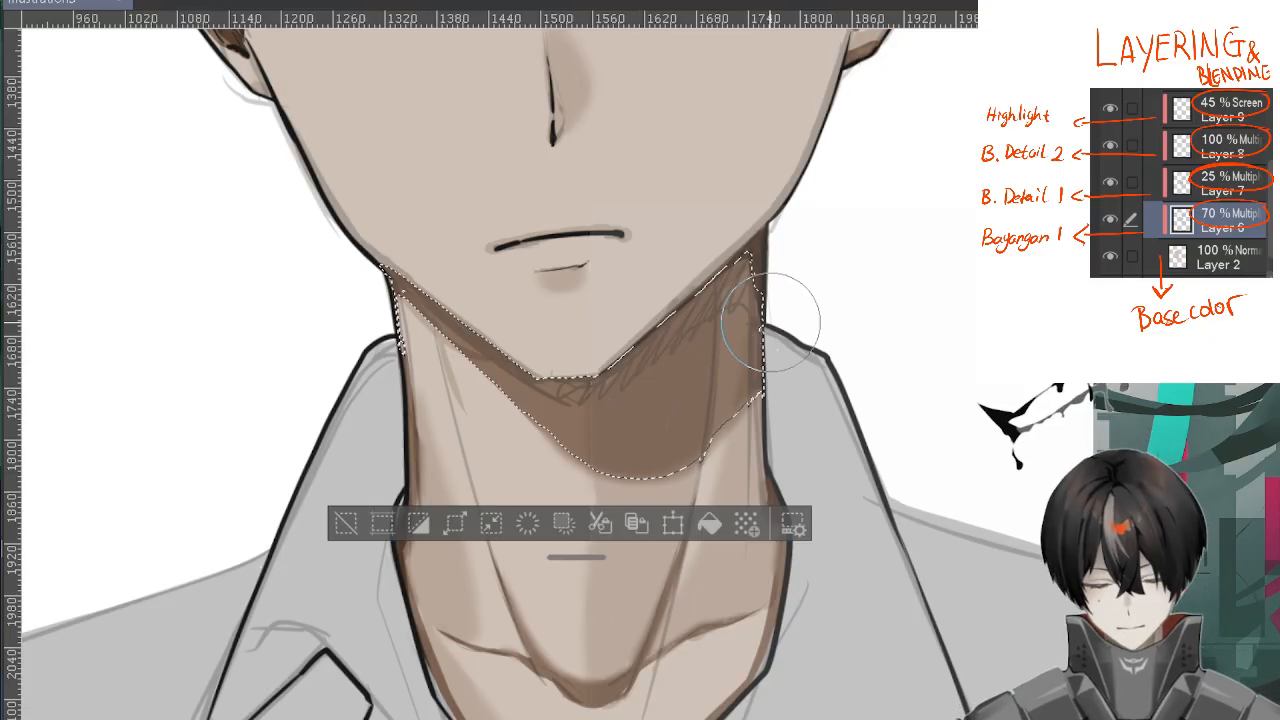
pyautogui.scroll(1, 768, 210)
pyautogui.scroll(-1, 773, 201)
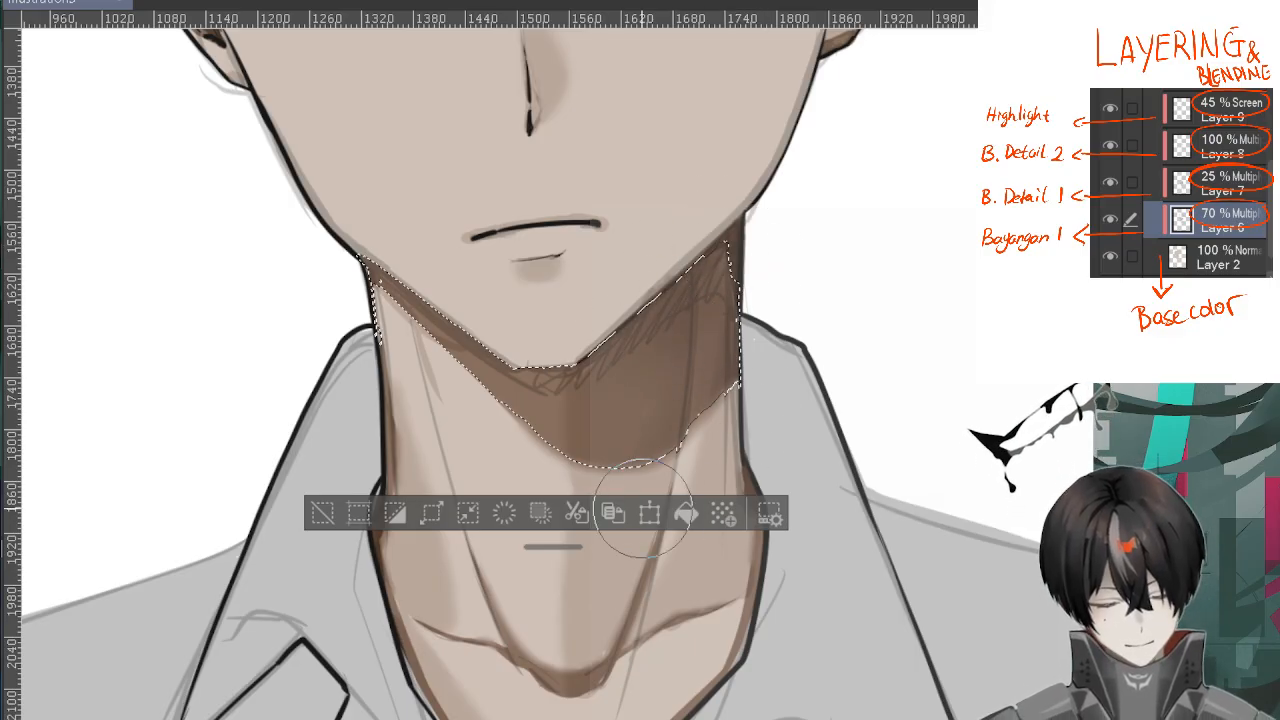
pyautogui.click(322, 513)
pyautogui.scroll(-2, 325, 495)
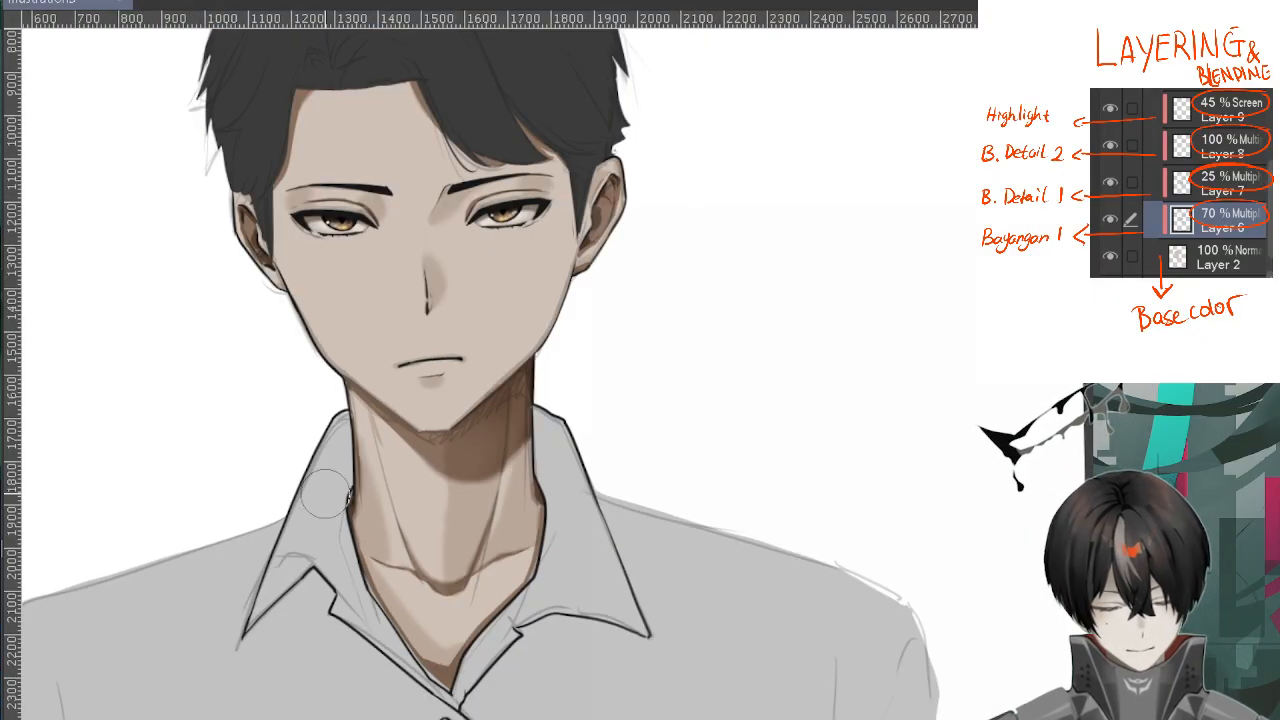
# Sample the lighter skin swatch and paint a pale highlight patch beside the nose bridge, on the side opposite its shadow
pyautogui.moveTo(686, 372); pyautogui.dragTo(864, 325)
pyautogui.moveTo(865, 275); pyautogui.dragTo(844, 322)
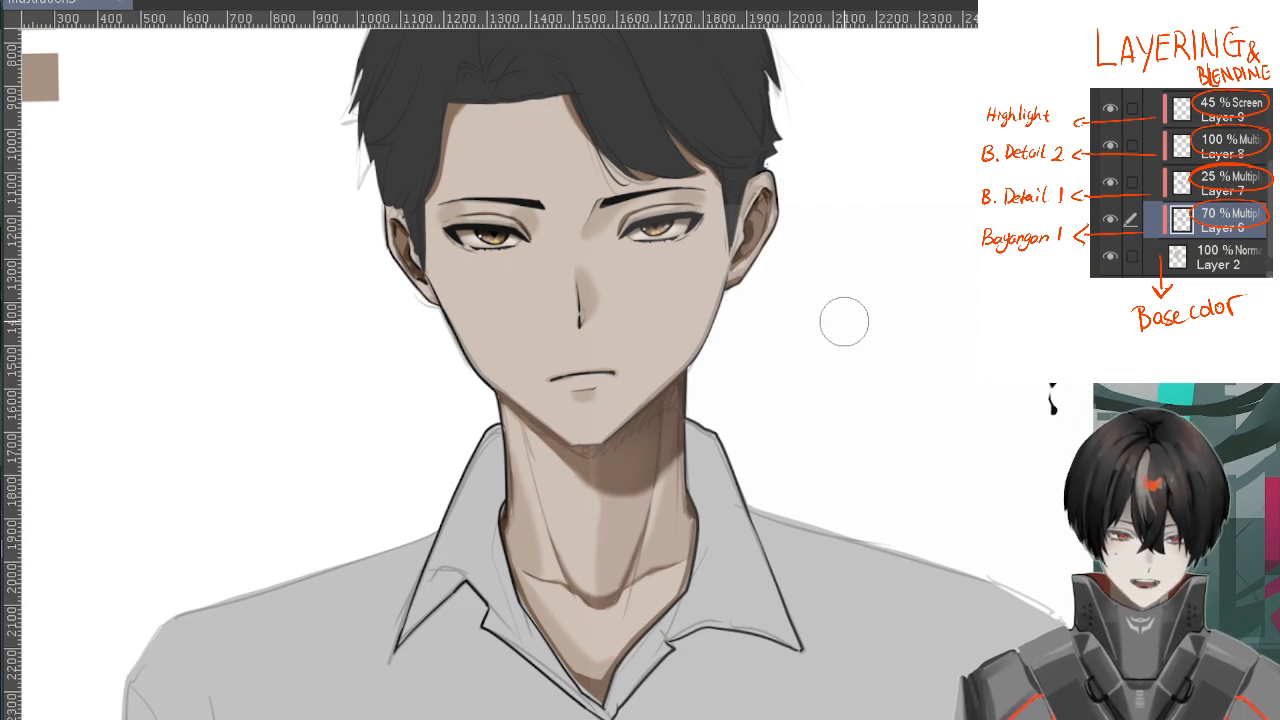
pyautogui.moveTo(828, 345); pyautogui.dragTo(877, 420)
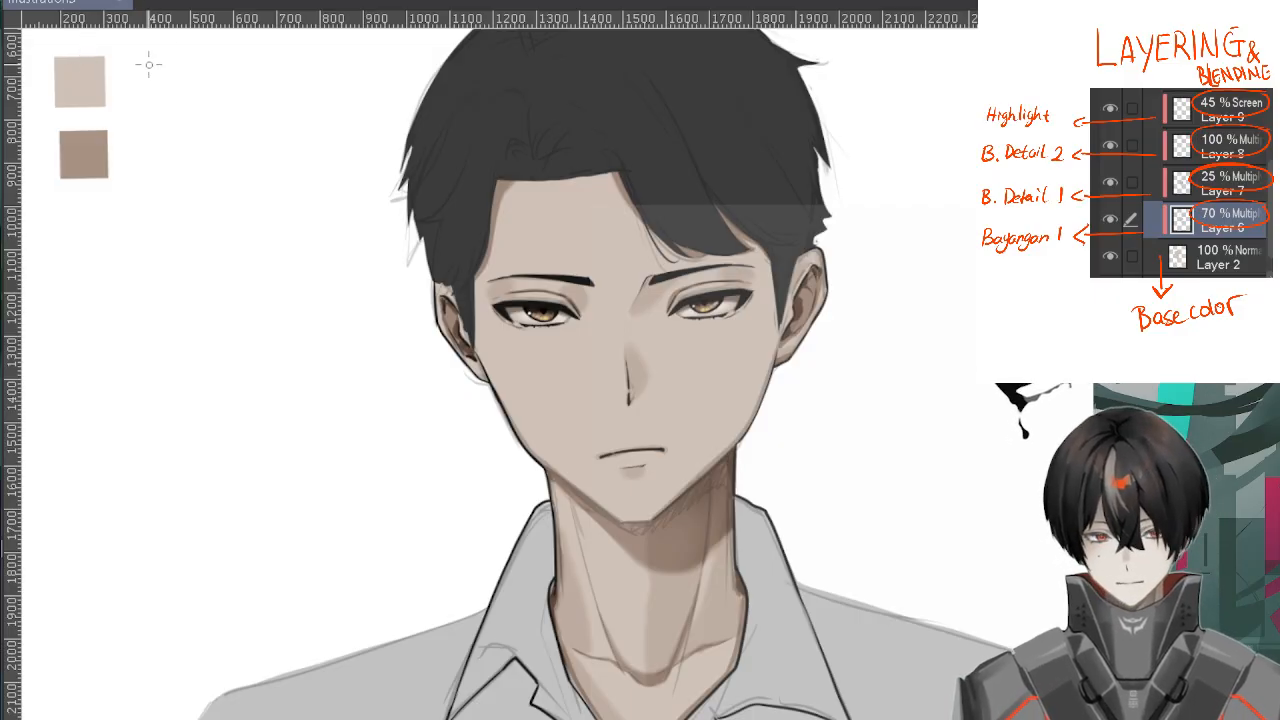
pyautogui.keyDown('alt'); pyautogui.click(88, 72); pyautogui.keyUp('alt')
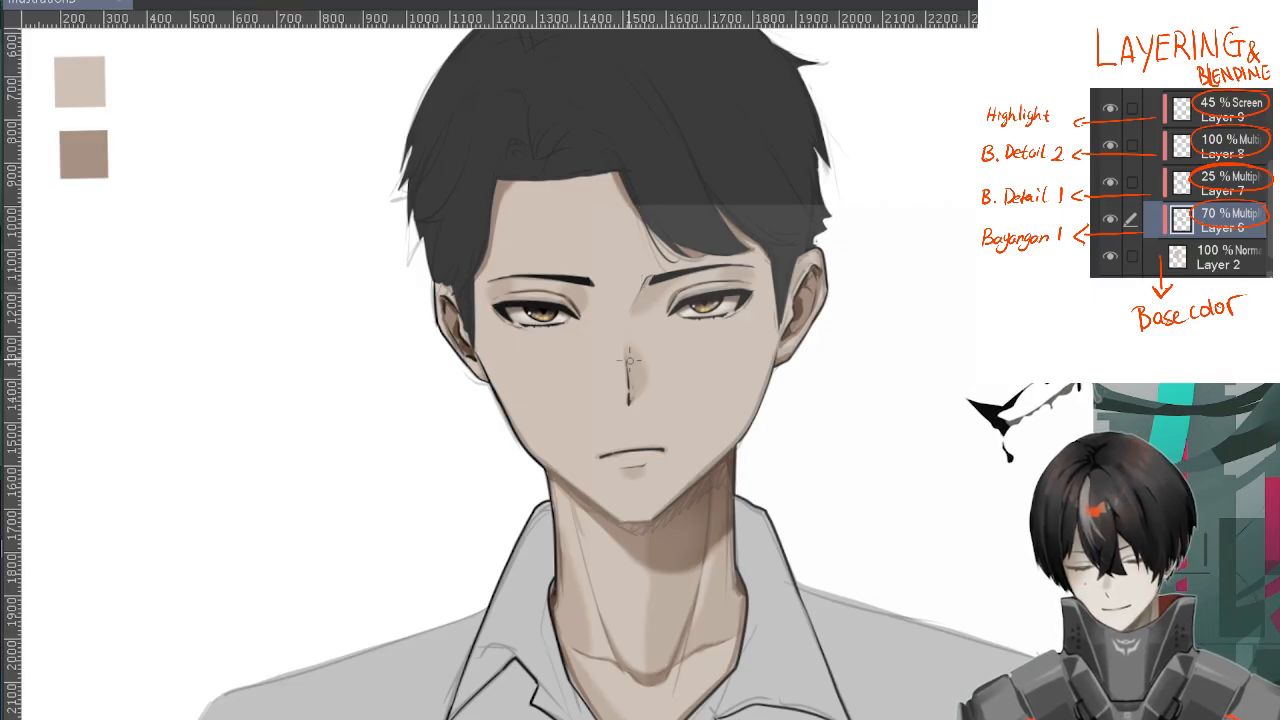
pyautogui.scroll(5, 608, 360)
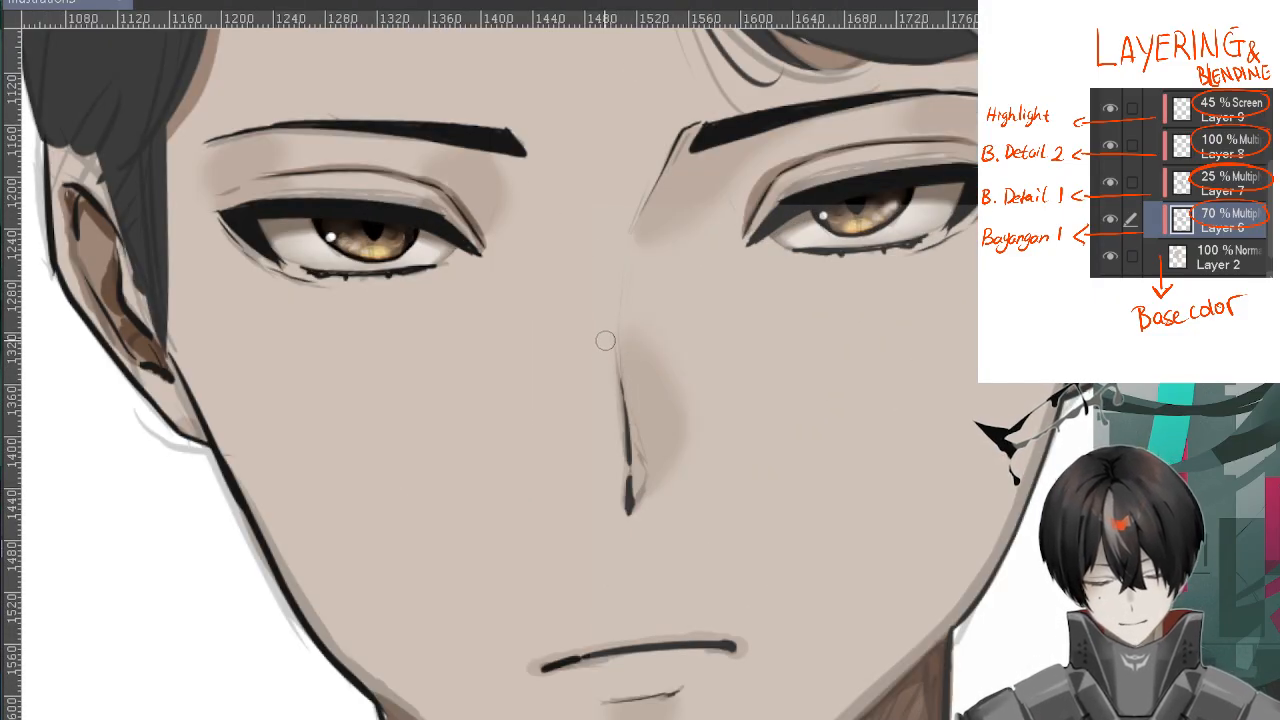
pyautogui.moveTo(605, 340)
pyautogui.mouseDown()
pyautogui.moveTo(579, 386)
pyautogui.moveTo(619, 443)
pyautogui.moveTo(607, 346)
pyautogui.moveTo(585, 402)
pyautogui.moveTo(596, 406)
pyautogui.moveTo(606, 352)
pyautogui.moveTo(616, 426)
pyautogui.moveTo(606, 346)
pyautogui.moveTo(580, 407)
pyautogui.moveTo(617, 445)
pyautogui.moveTo(614, 341)
pyautogui.moveTo(581, 389)
pyautogui.moveTo(613, 441)
pyautogui.mouseUp()
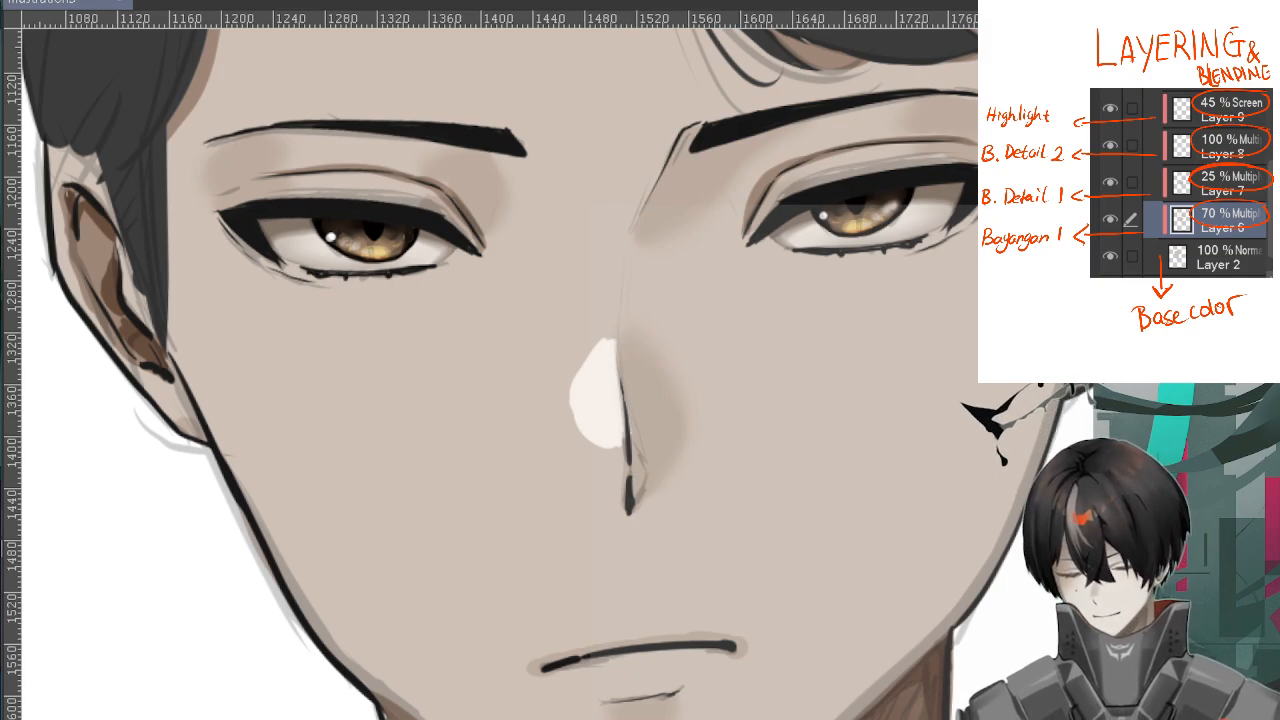
# Blend the outer edge of the nose highlight softly into the surrounding skin
pyautogui.moveTo(602, 337)
pyautogui.mouseDown()
pyautogui.moveTo(579, 400)
pyautogui.moveTo(573, 371)
pyautogui.moveTo(579, 423)
pyautogui.moveTo(566, 394)
pyautogui.moveTo(607, 343)
pyautogui.moveTo(571, 369)
pyautogui.moveTo(581, 422)
pyautogui.moveTo(606, 442)
pyautogui.moveTo(578, 372)
pyautogui.moveTo(602, 334)
pyautogui.moveTo(578, 382)
pyautogui.mouseUp()
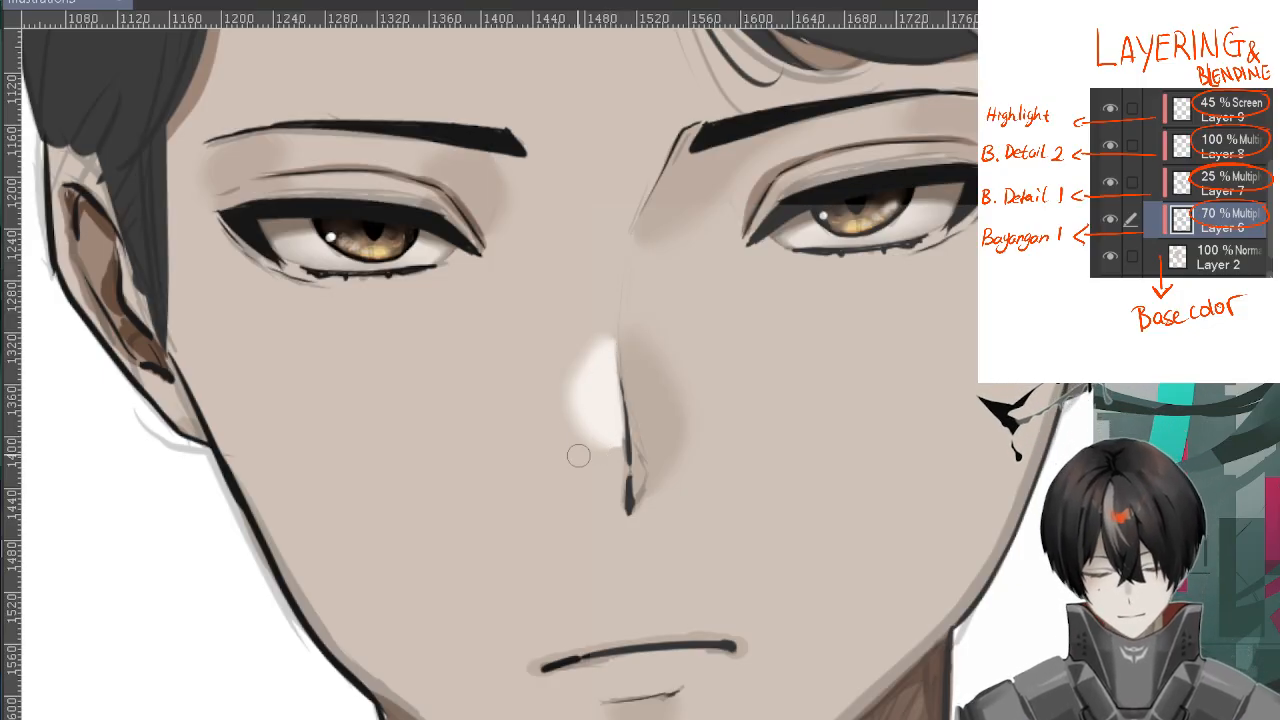
pyautogui.scroll(-3, 574, 451)
pyautogui.scroll(-2, 900, 285)
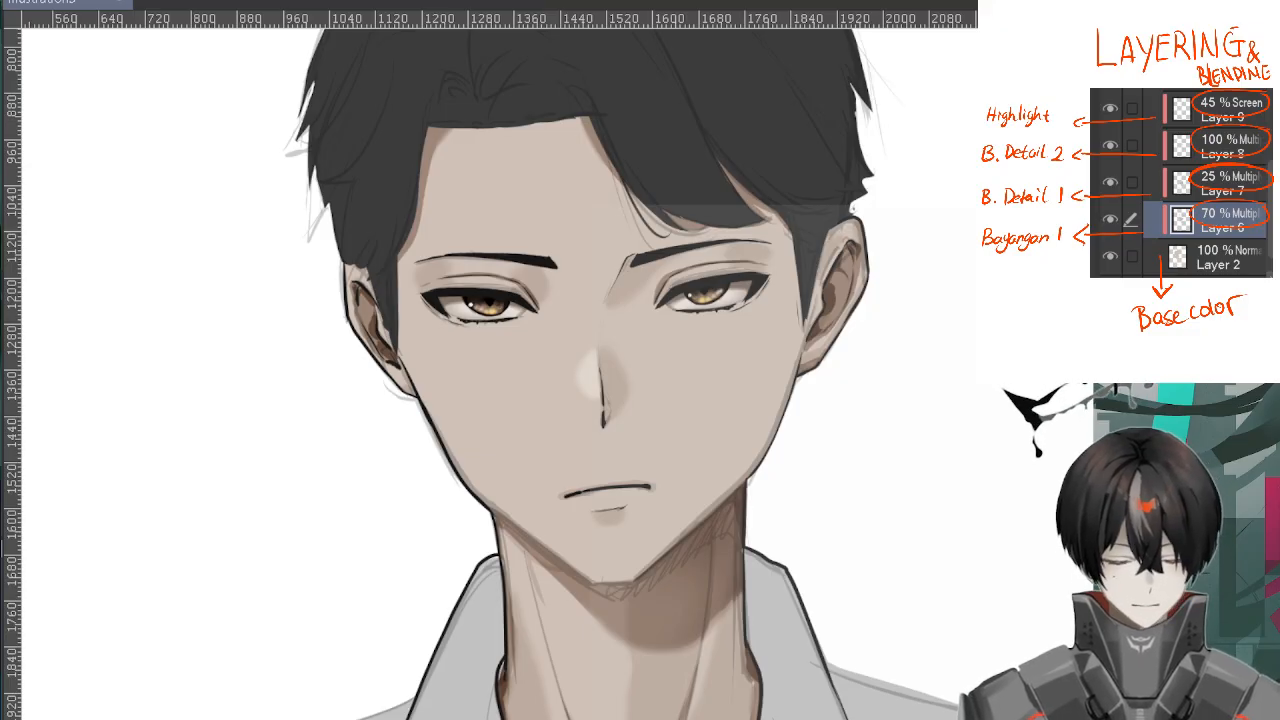
# Examine the finished skin shading and nose highlight across the whole face, ears and neck
pyautogui.scroll(-2, 577, 384)
pyautogui.scroll(2, 866, 398)
pyautogui.moveTo(791, 417); pyautogui.dragTo(886, 412)
pyautogui.scroll(-1, 1010, 324)
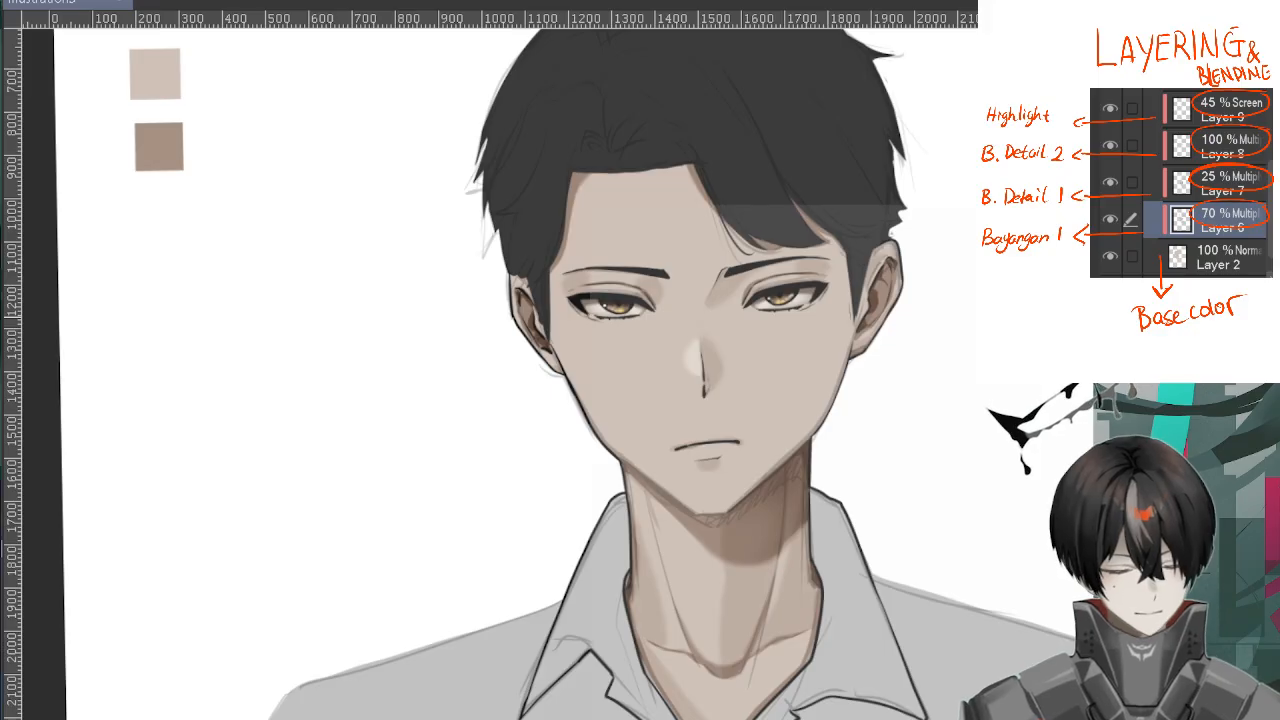
pyautogui.scroll(-3, 951, 363)
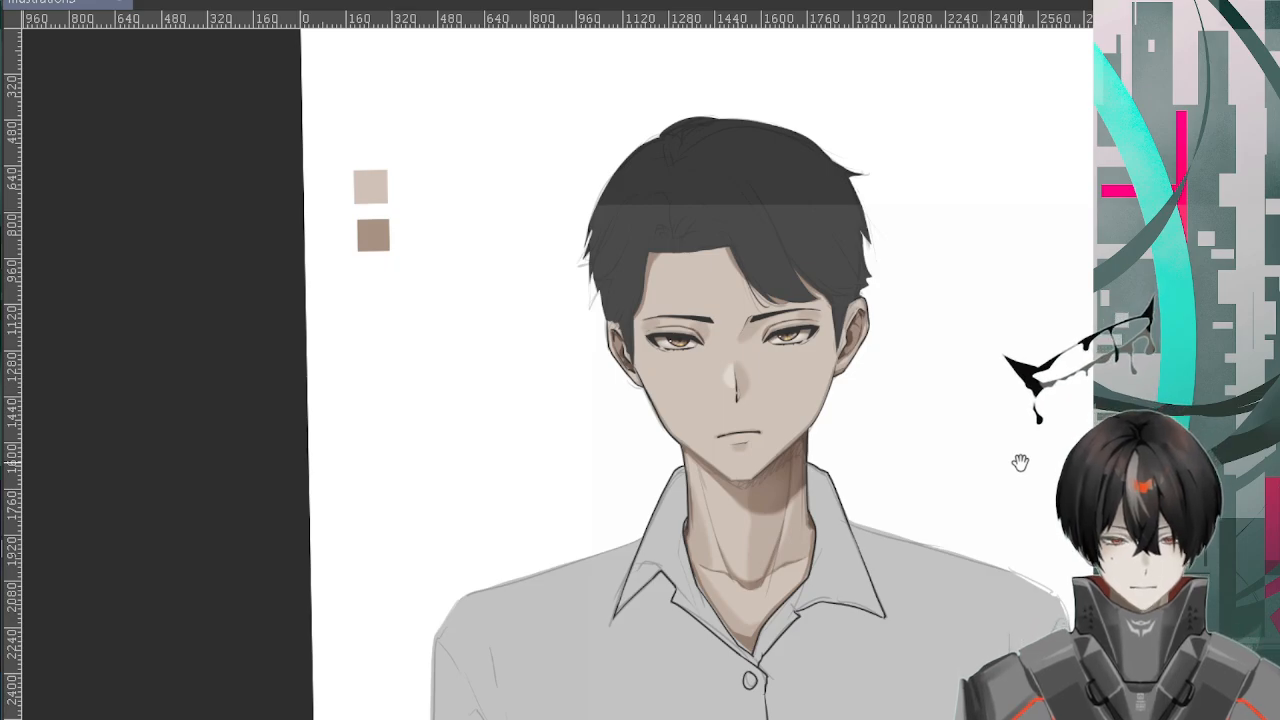
pyautogui.scroll(2, 1020, 462)
pyautogui.moveTo(1020, 462)
pyautogui.mouseDown()
pyautogui.moveTo(917, 369)
pyautogui.moveTo(931, 383)
pyautogui.moveTo(969, 350)
pyautogui.mouseUp()
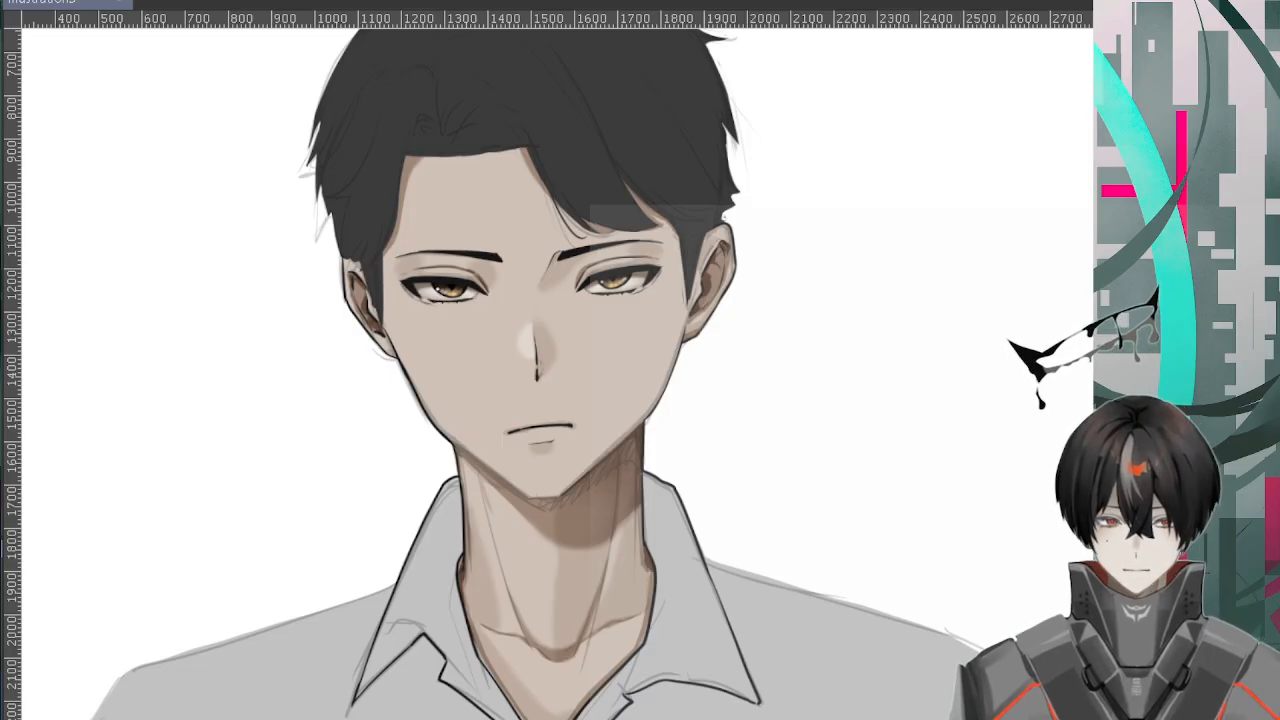
pyautogui.moveTo(743, 286); pyautogui.dragTo(849, 286)
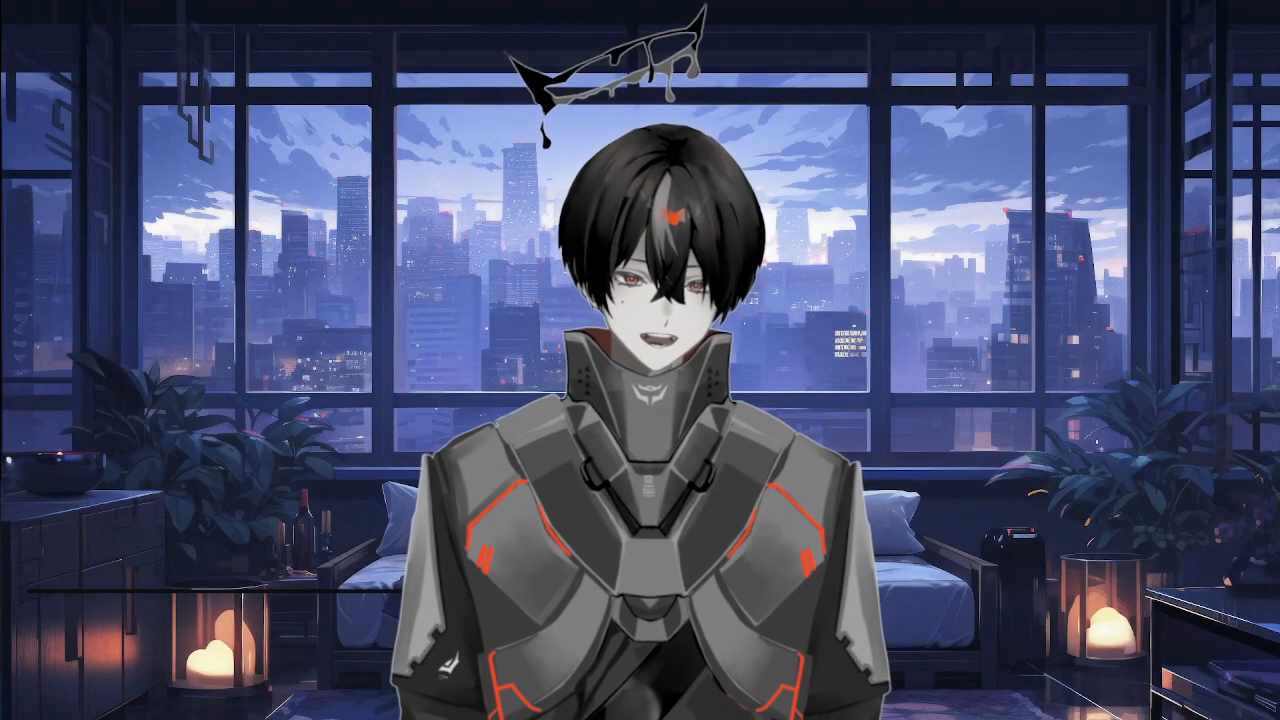